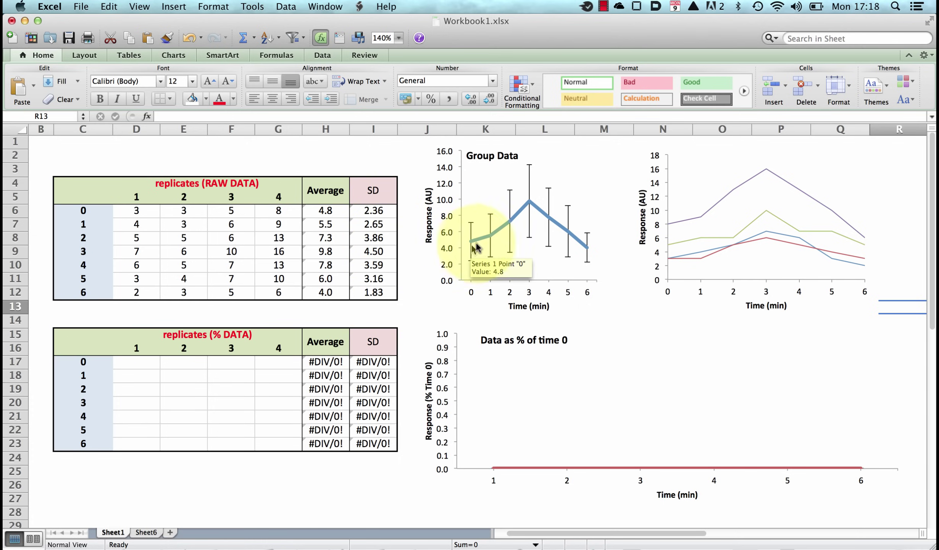
- Select D17, the first cell of the % DATA table
mouse_move(508, 228)
mouse_move(528, 212)
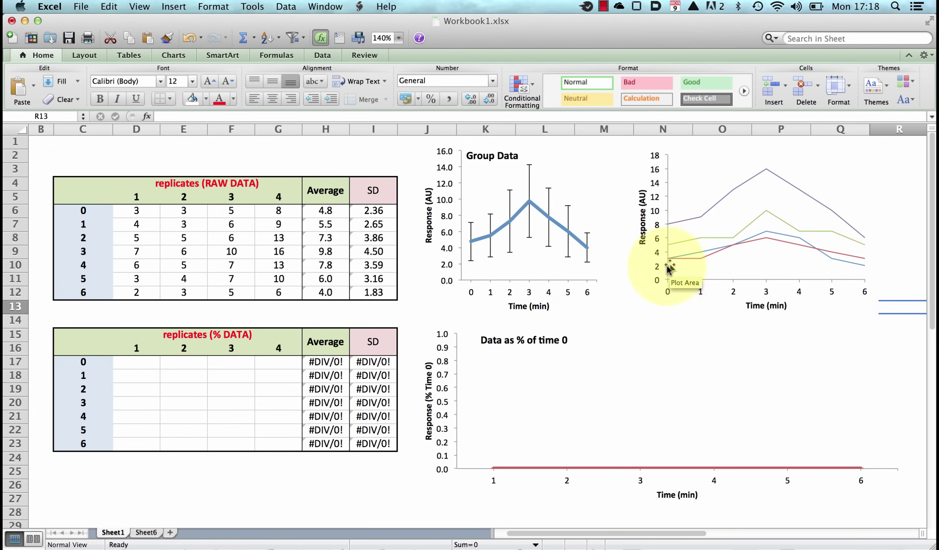
mouse_move(678, 263)
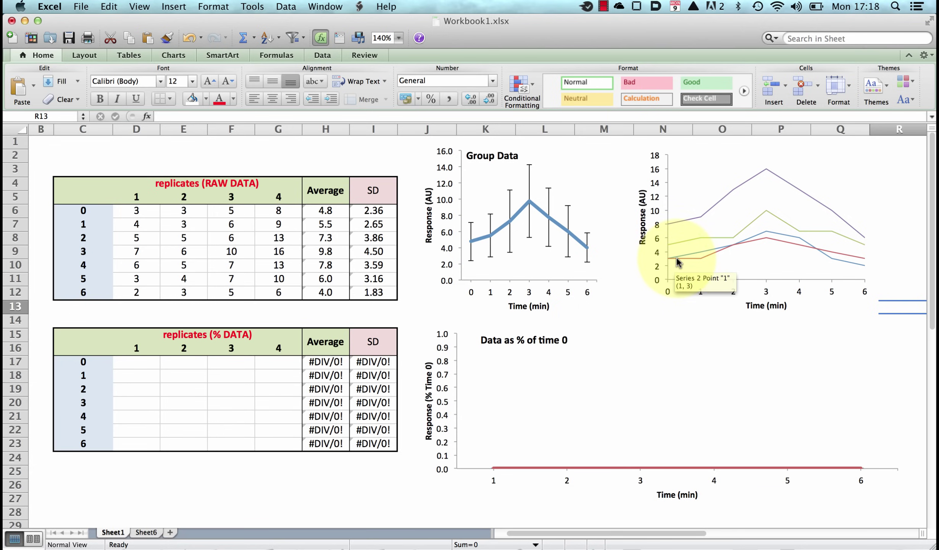
mouse_move(674, 226)
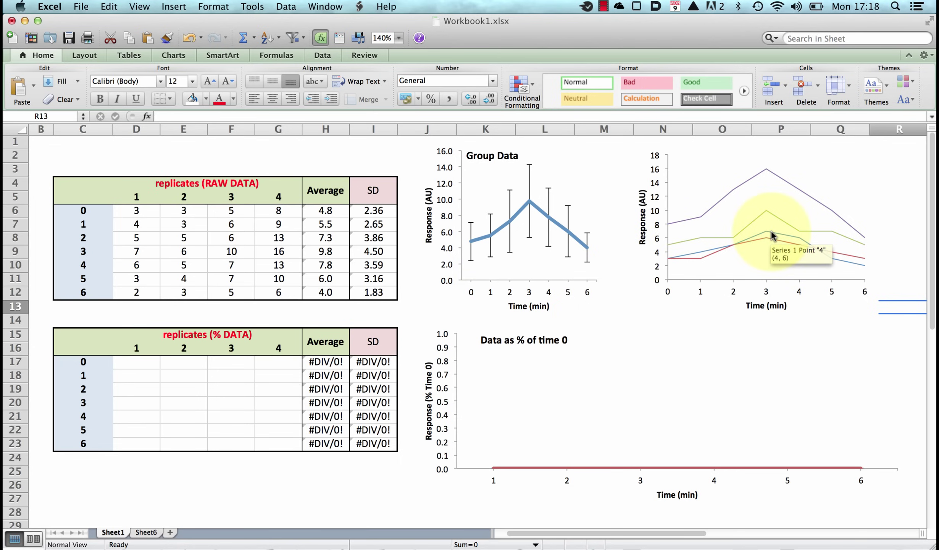
mouse_move(770, 239)
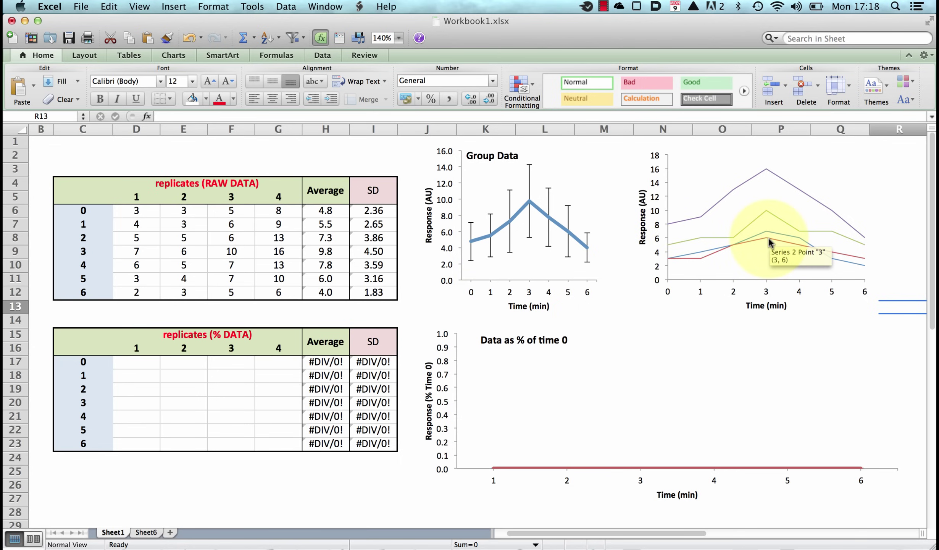
mouse_move(767, 216)
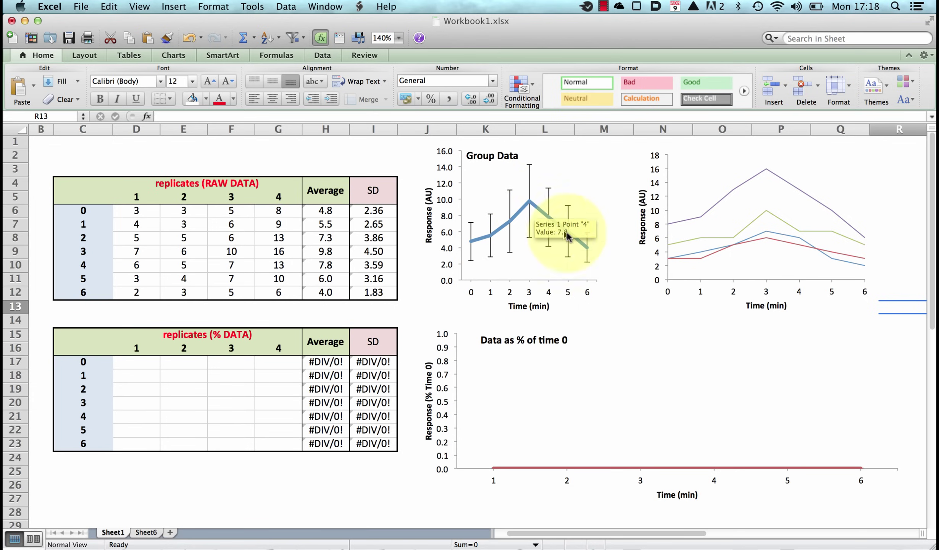
mouse_move(587, 249)
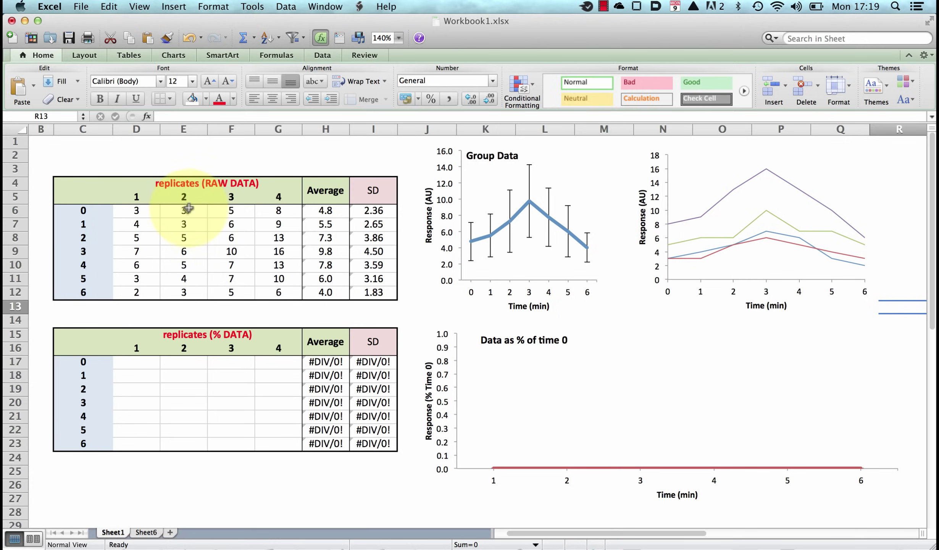
left_click(145, 361)
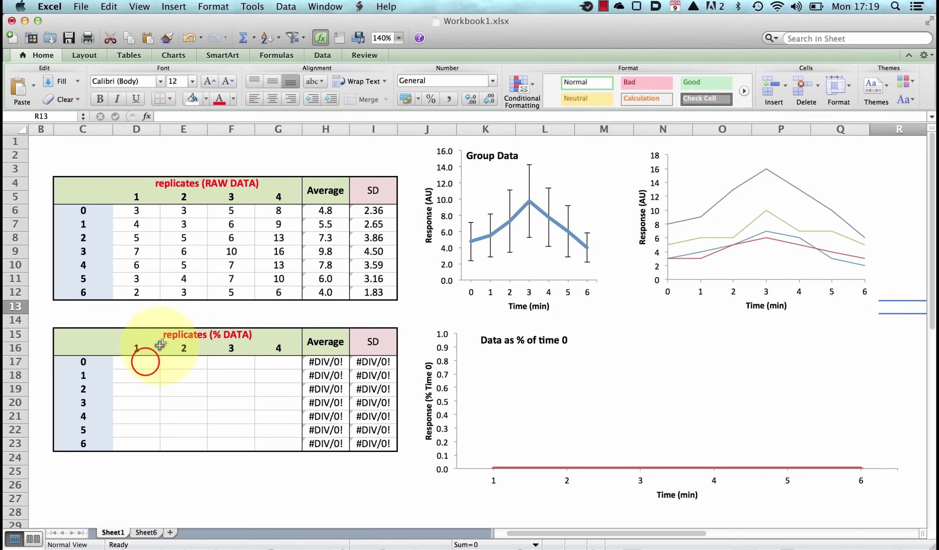
left_click(145, 361)
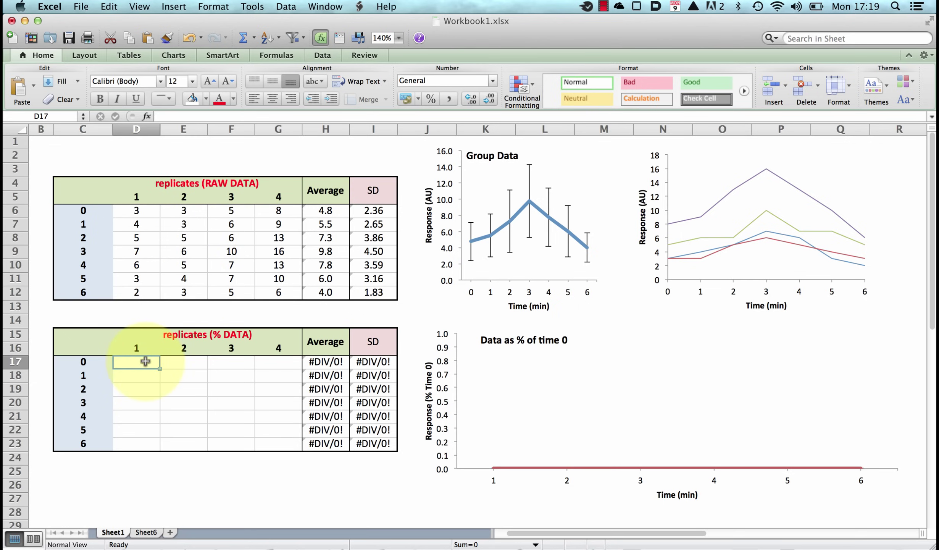
- Compare the time-1 and time-2 raw values in D7 and D8 with the time-0 value in D6
left_click(140, 210)
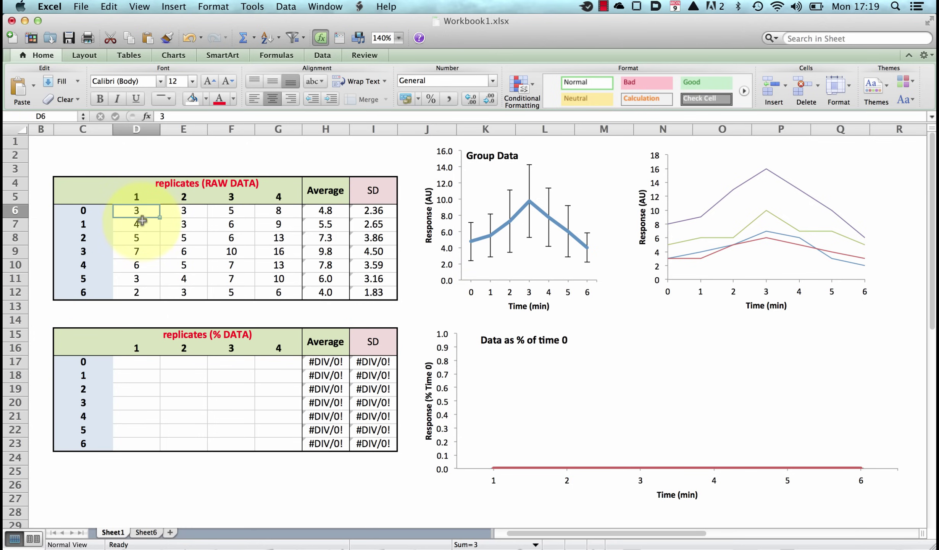
left_click(142, 223)
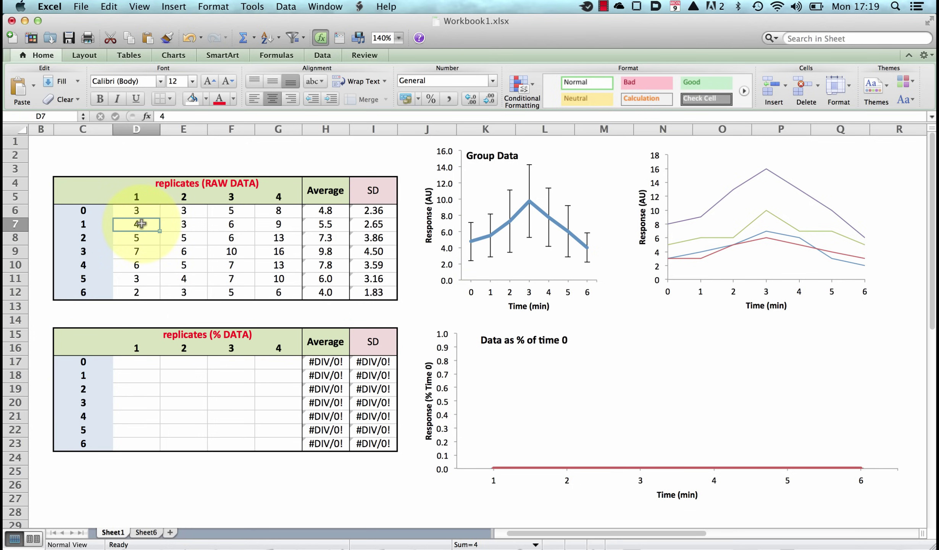
left_click(141, 213)
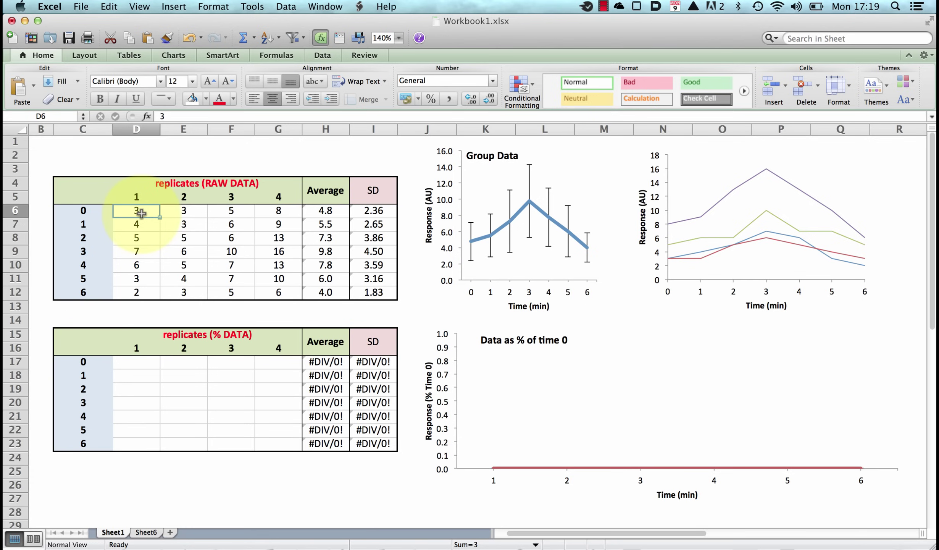
left_click(141, 234)
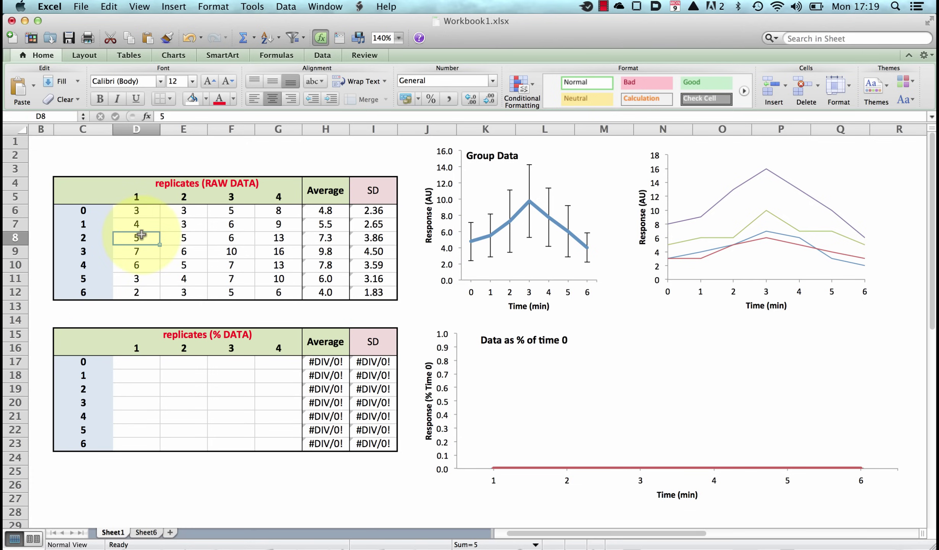
left_click(142, 210)
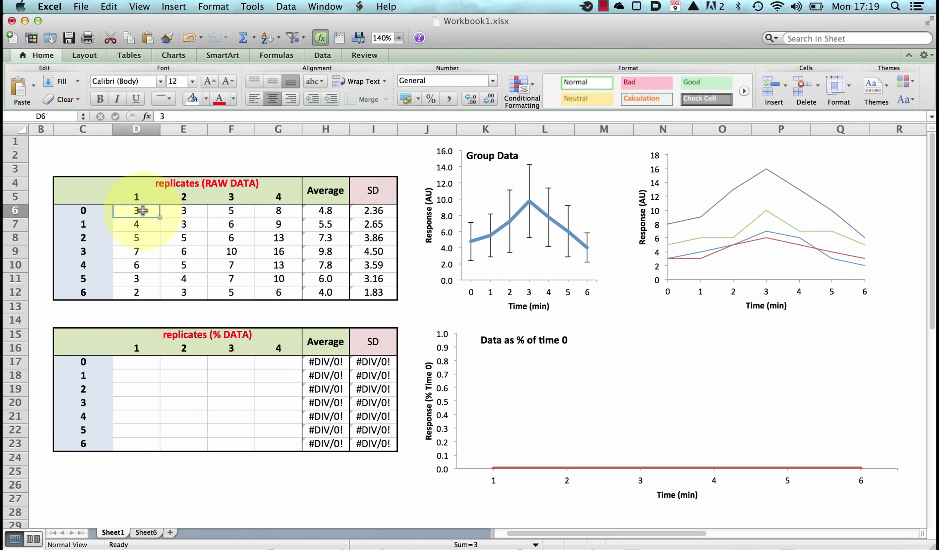
left_click(140, 237)
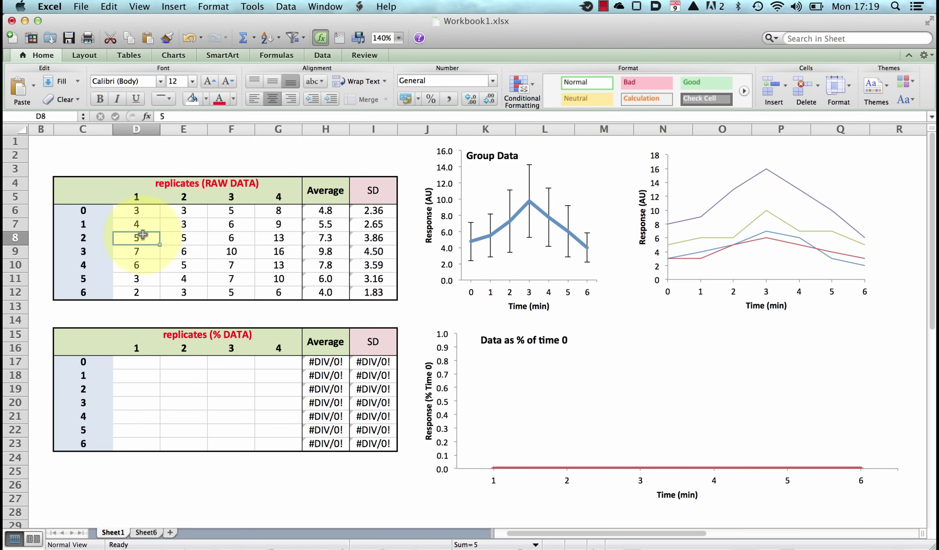
left_click(145, 214)
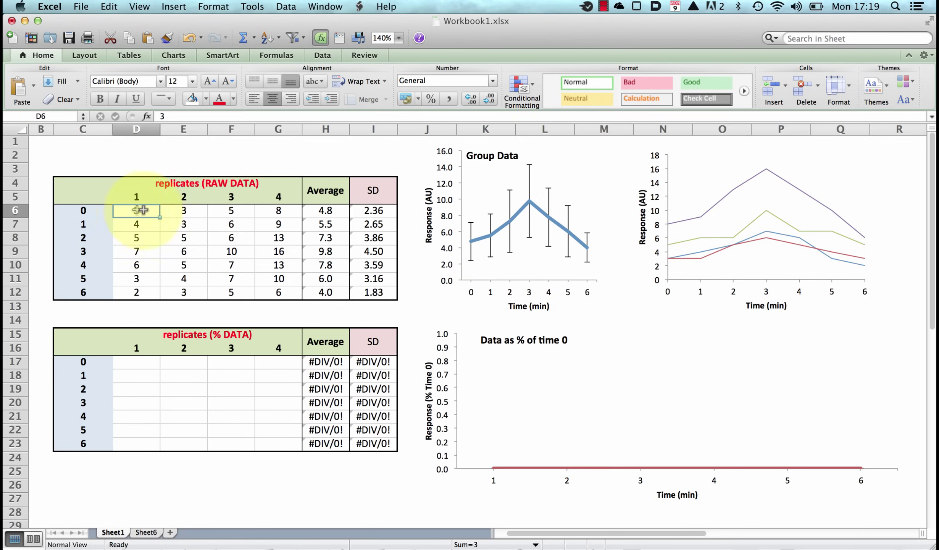
- Enter =(D6/D$6)*100 in D17 so it shows 100
left_click(138, 362)
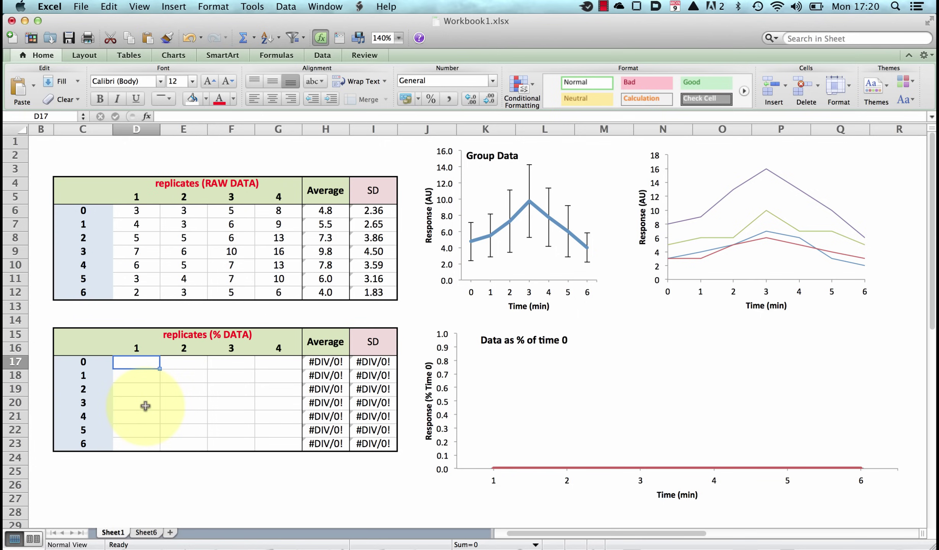
type("=")
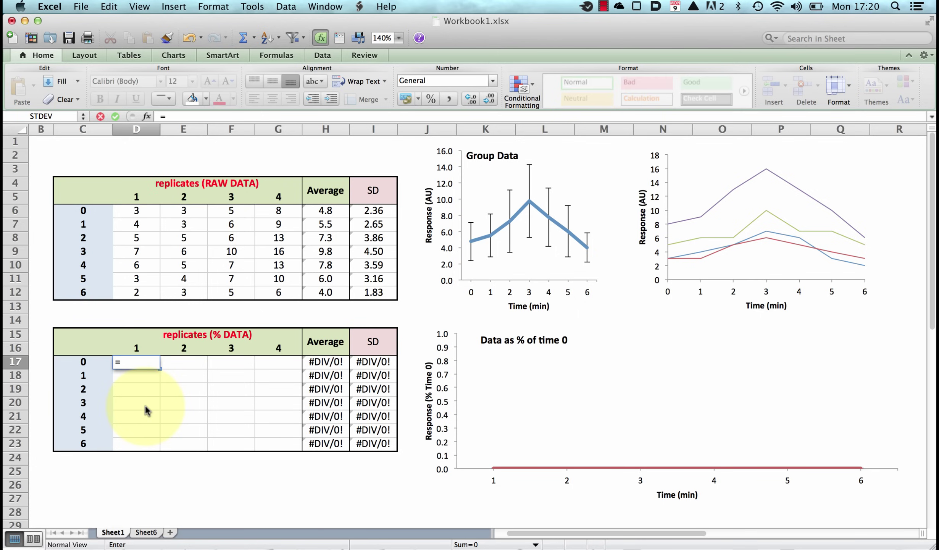
left_click(139, 209)
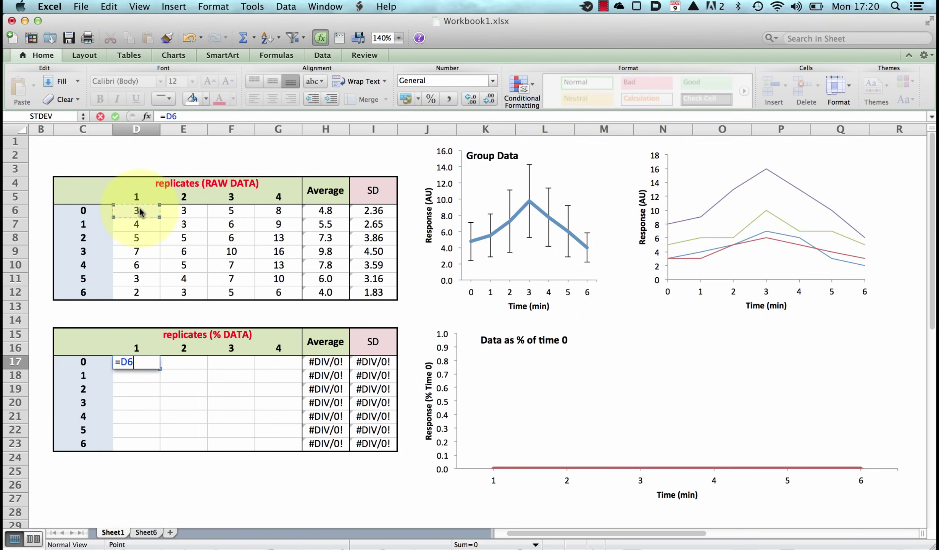
left_click(167, 117)
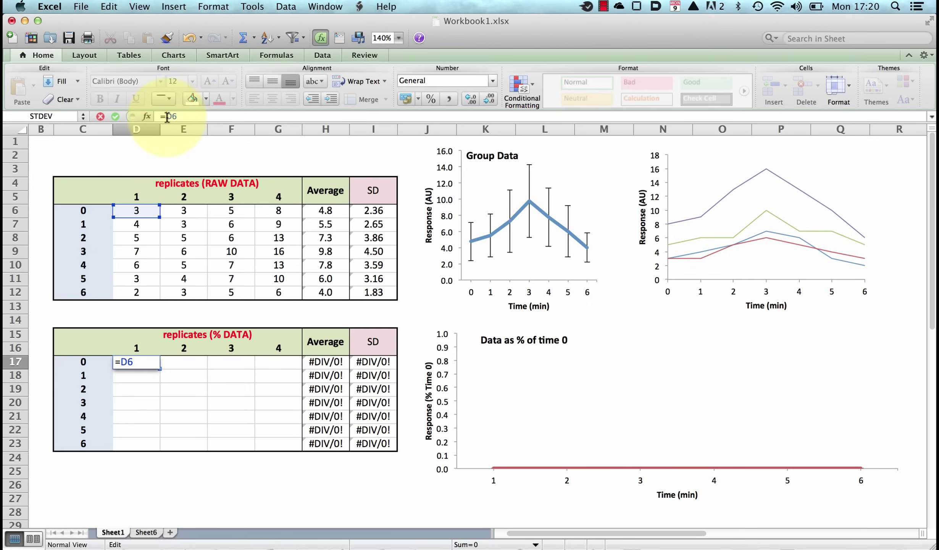
type("(D6")
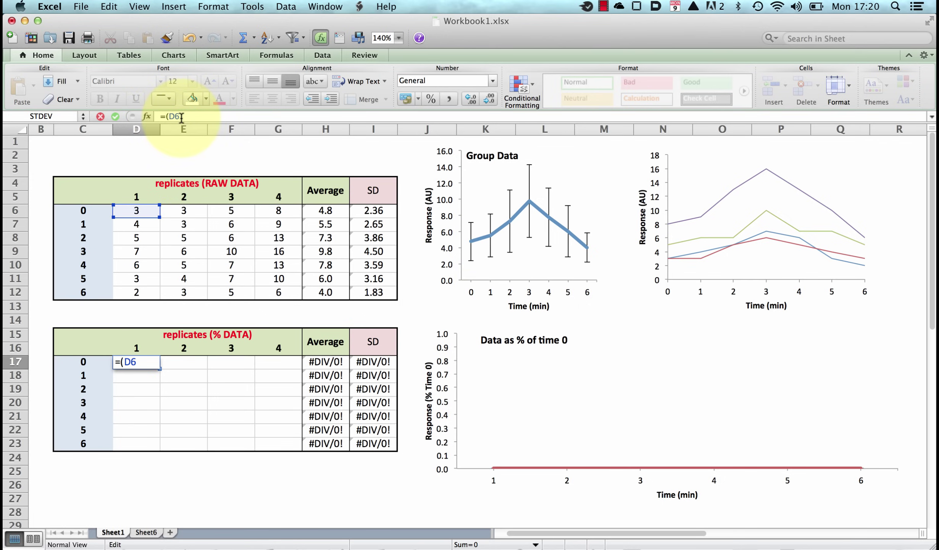
type("/")
type("D$6")
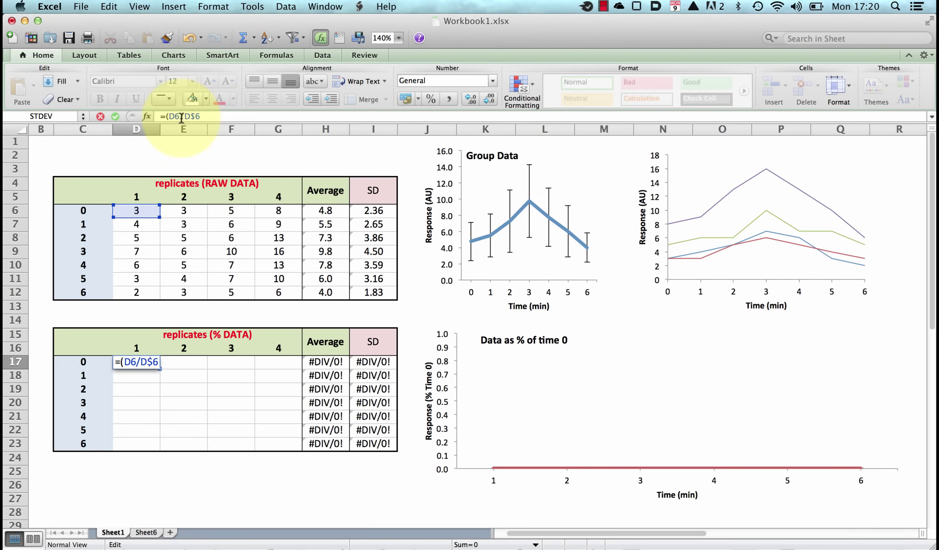
type(")*1")
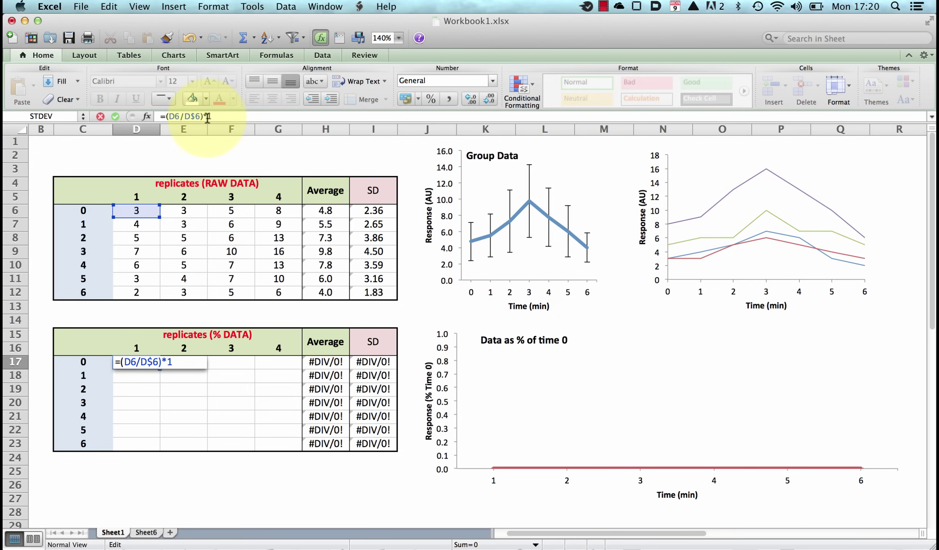
type("00")
key("Return")
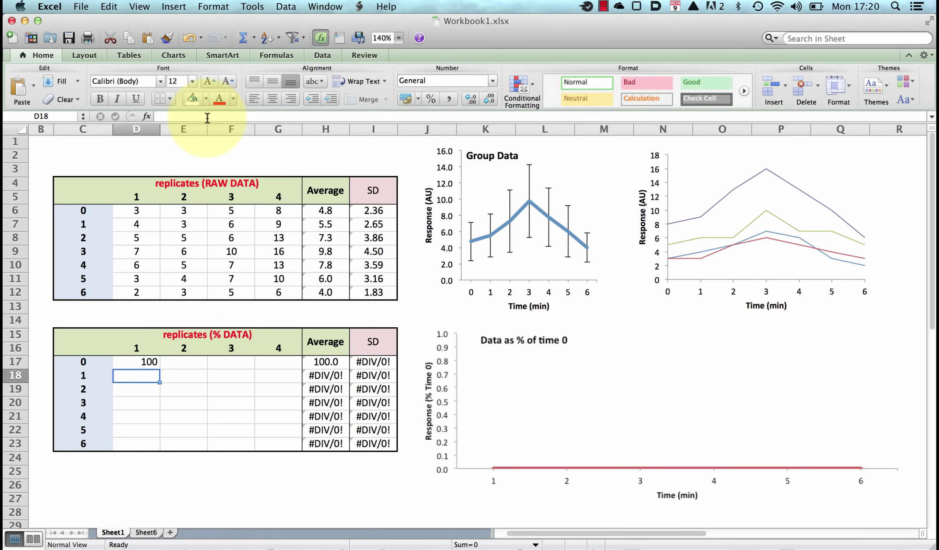
- Copy D17's formula into D18 and confirm it reads =(D7/D$6)*100
left_click(147, 362)
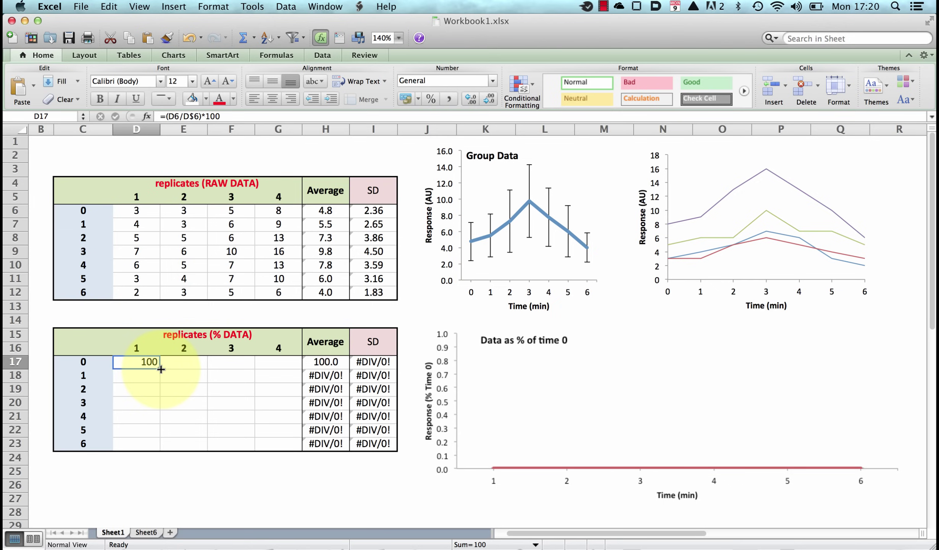
left_click_drag(161, 369, 162, 382)
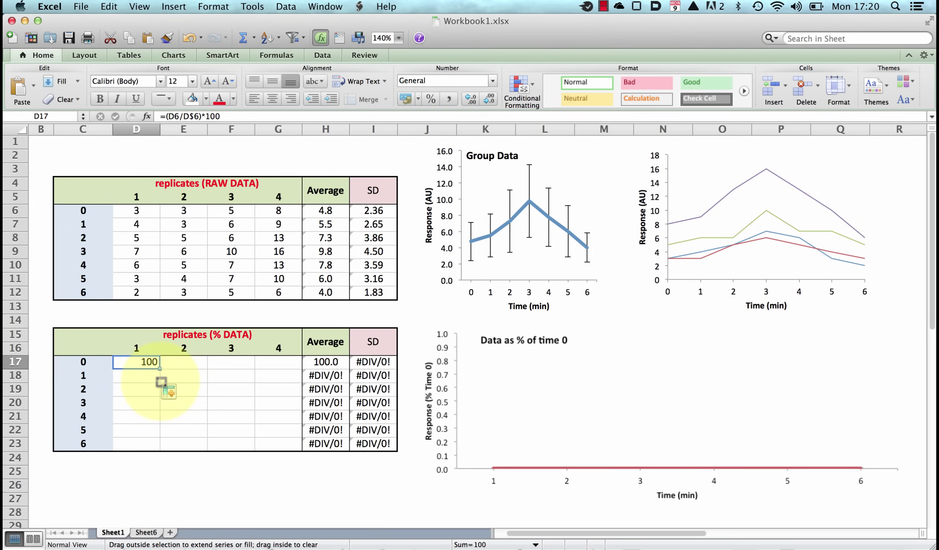
left_click(136, 375)
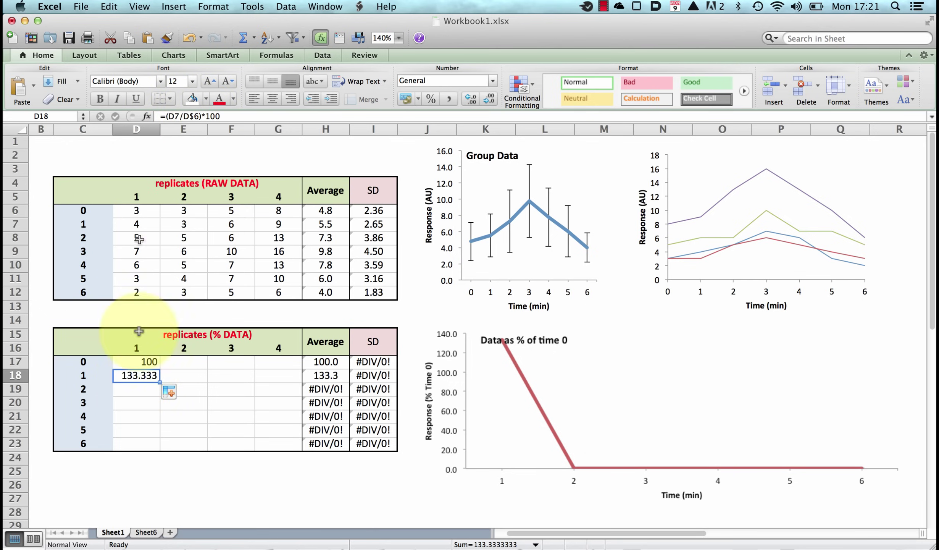
double_click(141, 378)
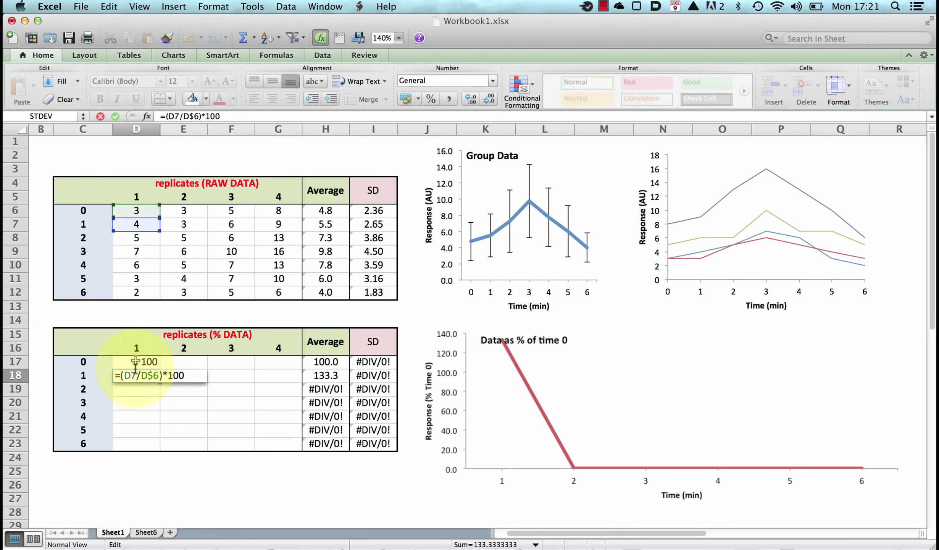
left_click(137, 392)
- Fill D18 down to D23, reaching 66.6667 at time 6
left_click(142, 374)
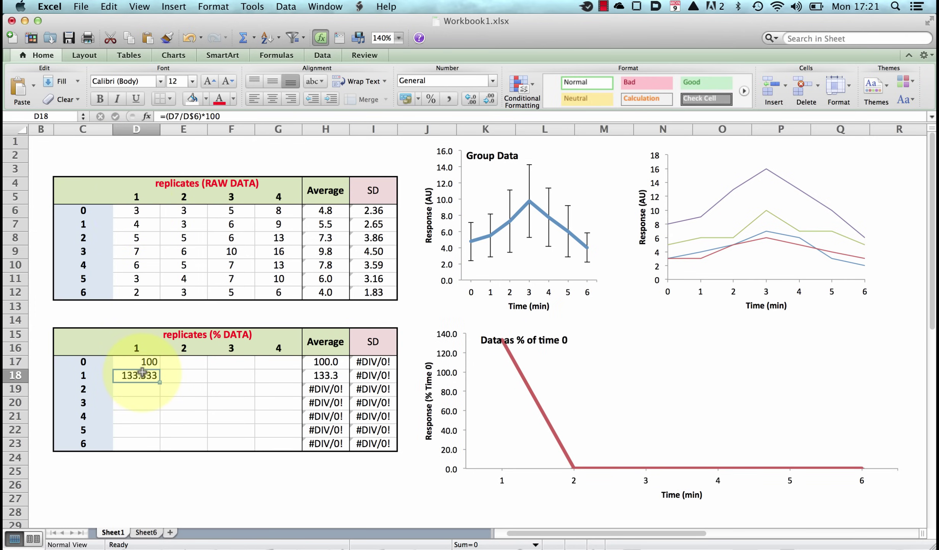
left_click_drag(158, 380, 159, 446)
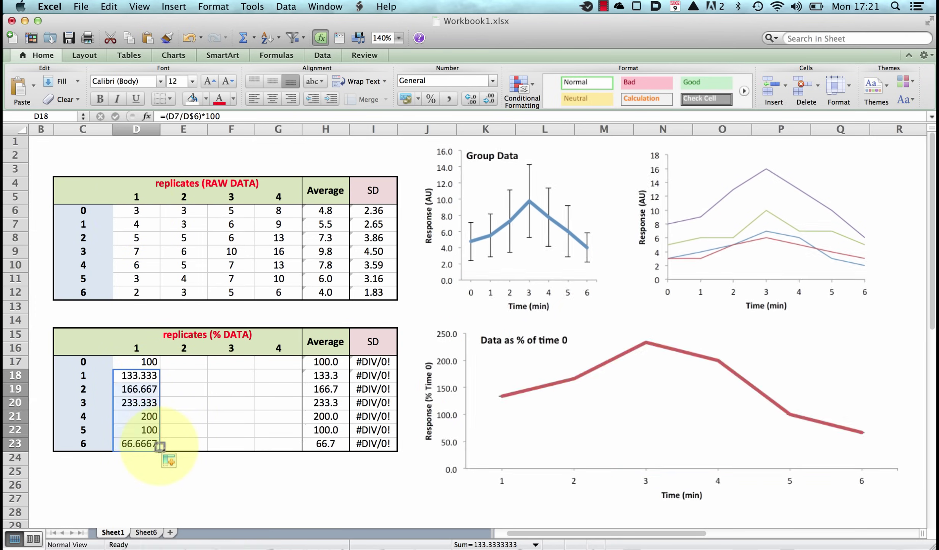
left_click(173, 425)
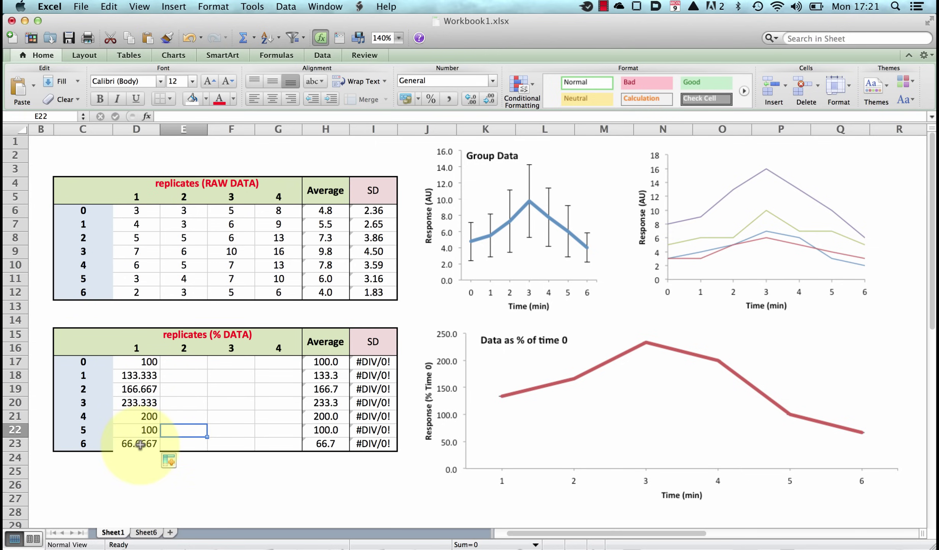
- Enter =(E6/E$6)*100 in E17 for replicate 2
left_click(187, 367)
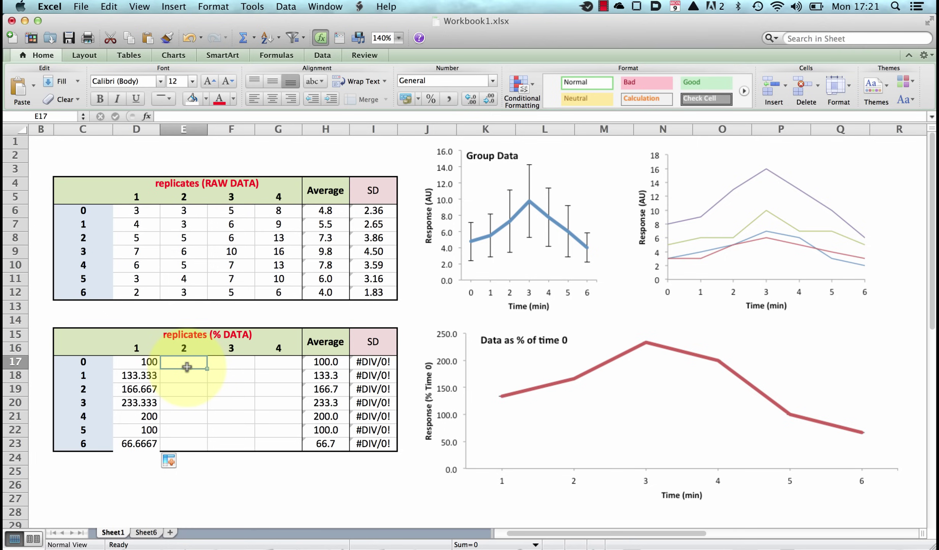
type("=")
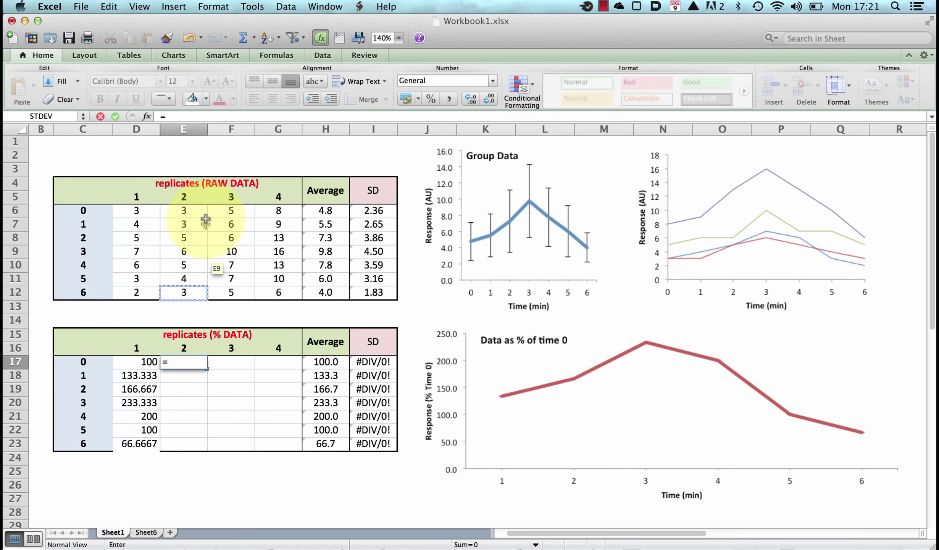
left_click(195, 208)
type("(")
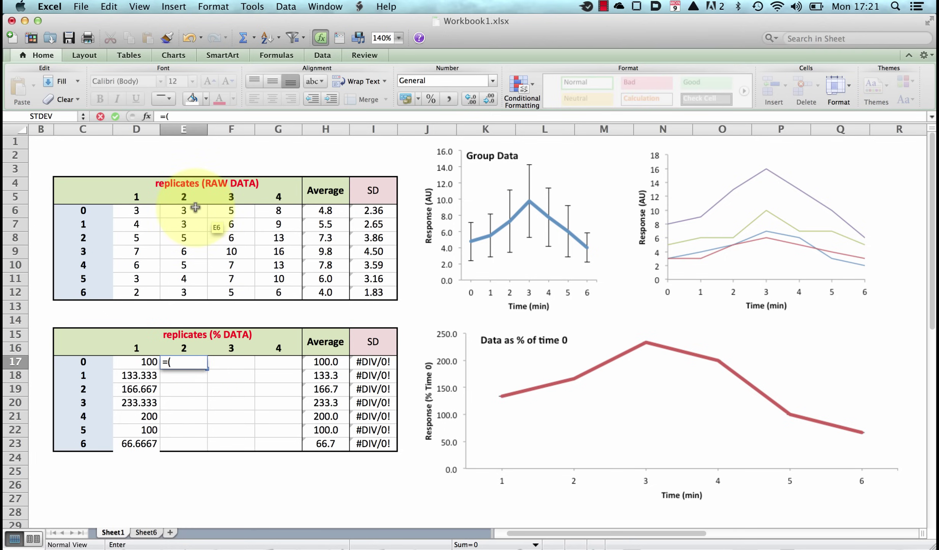
left_click(182, 214)
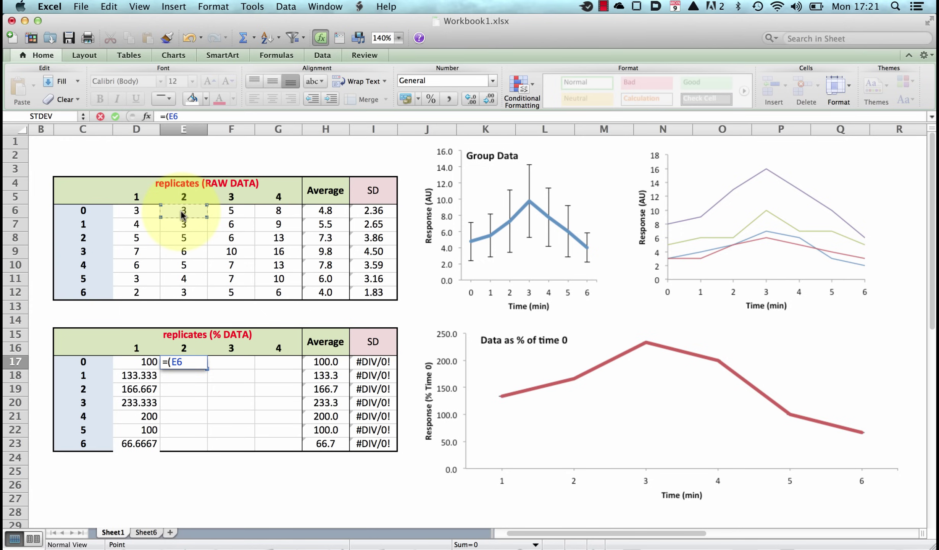
type("/E$")
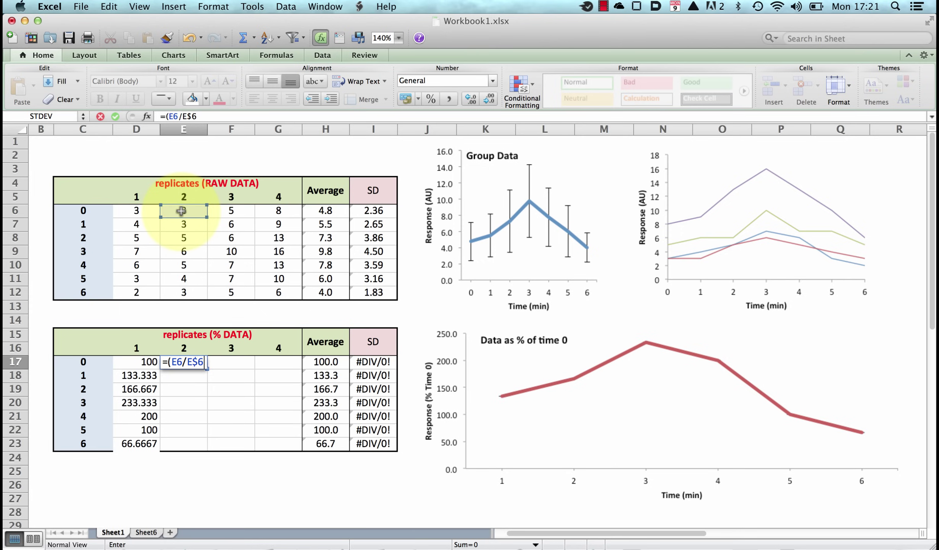
type("6)*1")
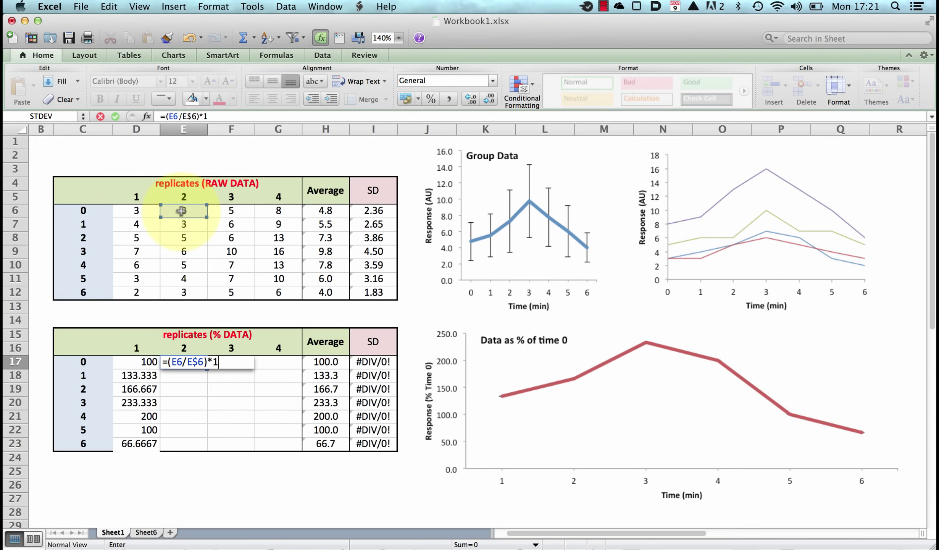
type("00")
key("Return")
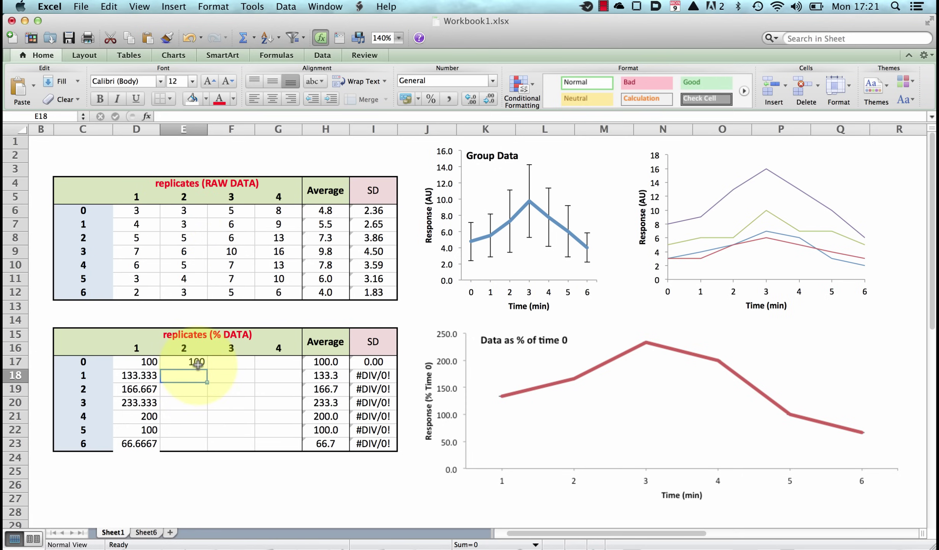
- Fill E17 down to E23, then across to G17 and down through row 23
left_click(198, 363)
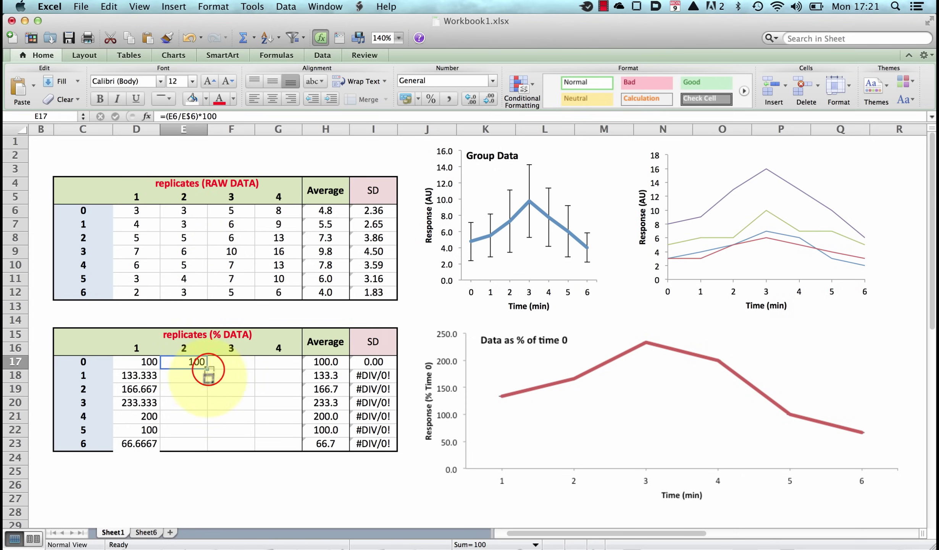
left_click_drag(208, 370, 199, 444)
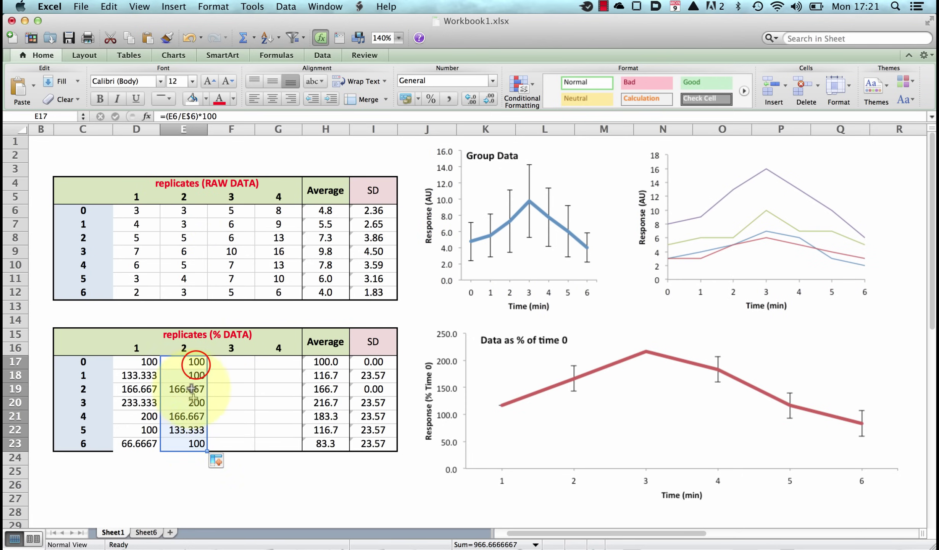
left_click(197, 363)
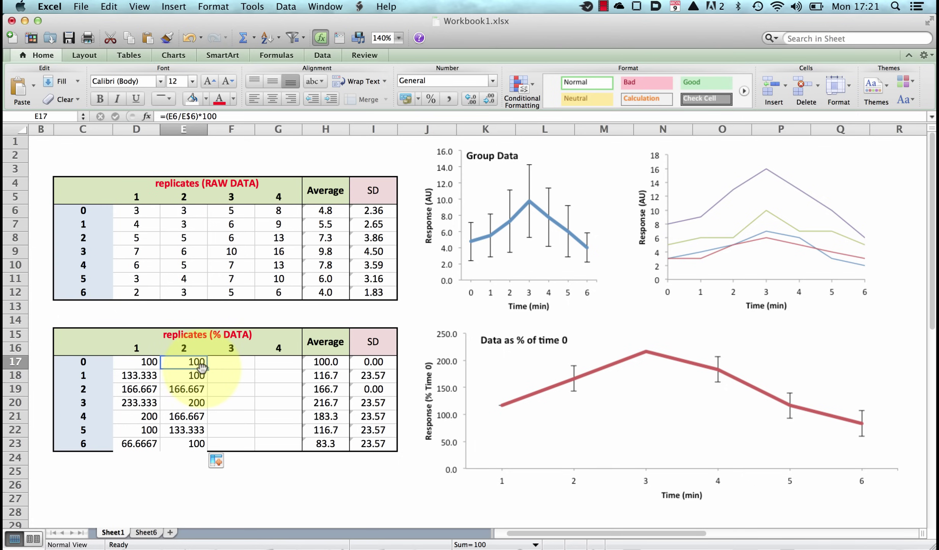
left_click_drag(207, 368, 284, 368)
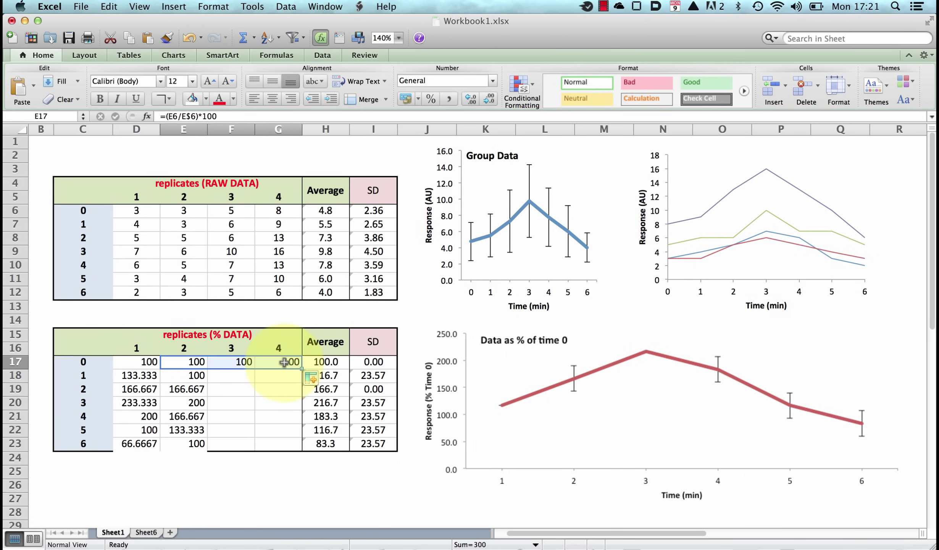
left_click_drag(302, 370, 300, 448)
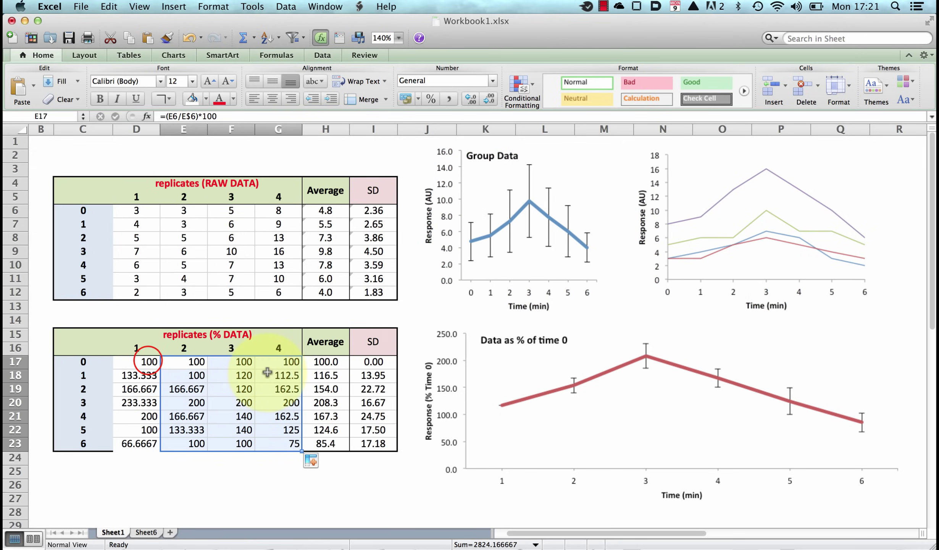
left_click_drag(136, 362, 286, 443)
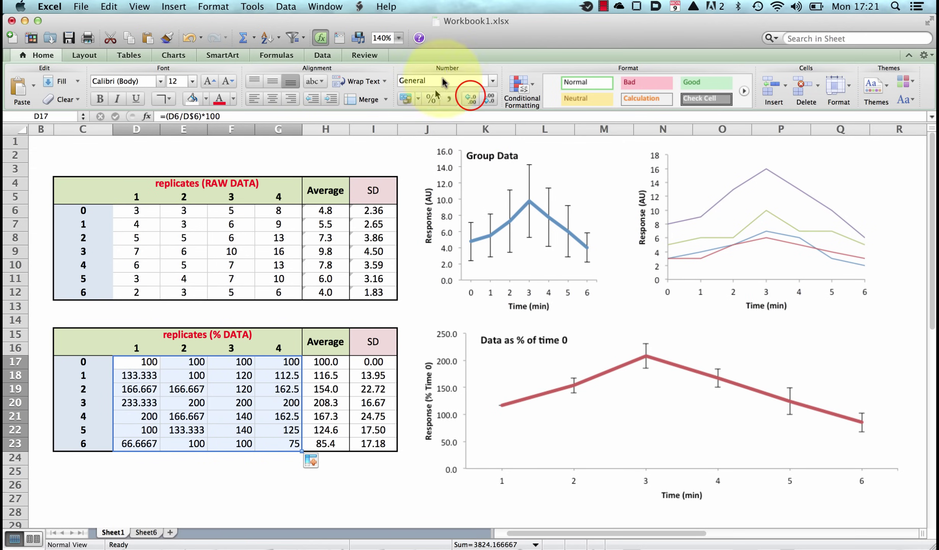
left_click(470, 99)
left_click(470, 99)
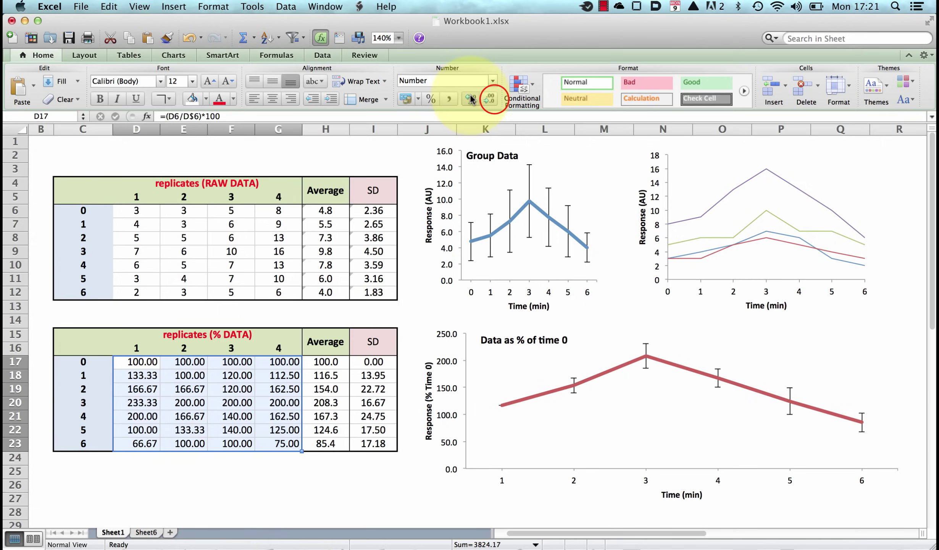
left_click(491, 100)
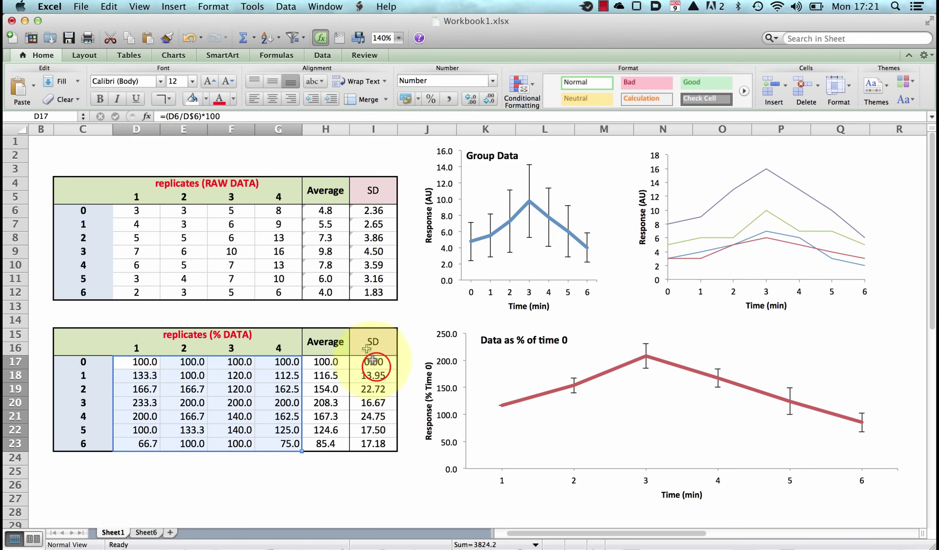
left_click_drag(372, 360, 372, 442)
left_click(491, 99)
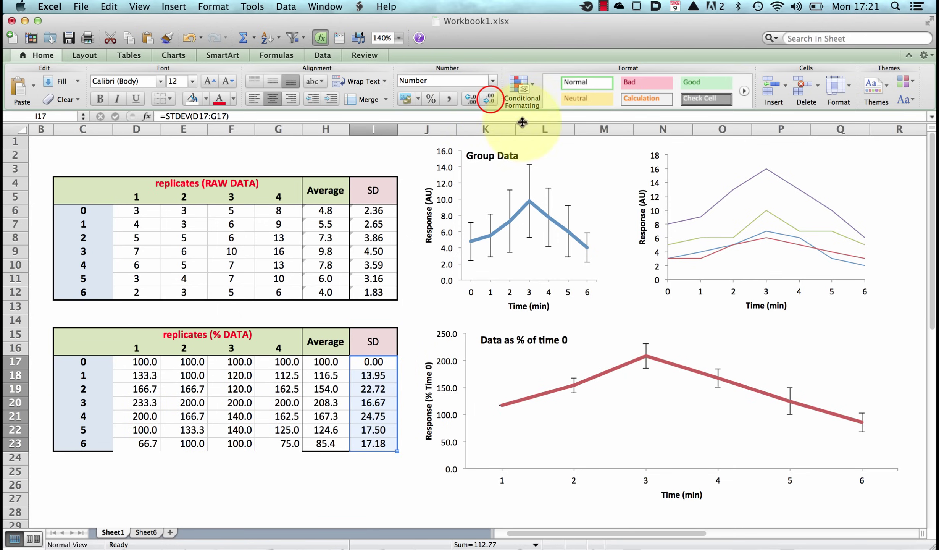
left_click(490, 100)
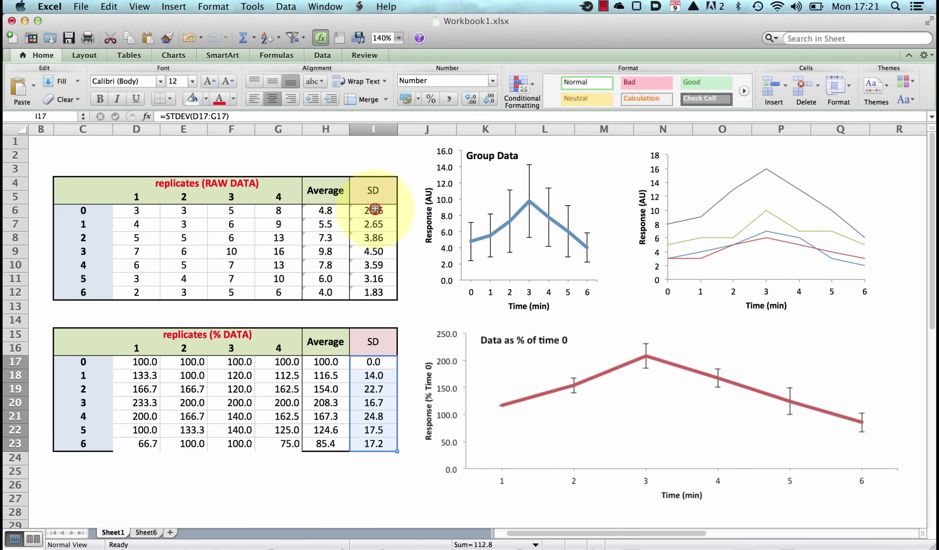
left_click_drag(375, 209, 373, 292)
left_click(491, 100)
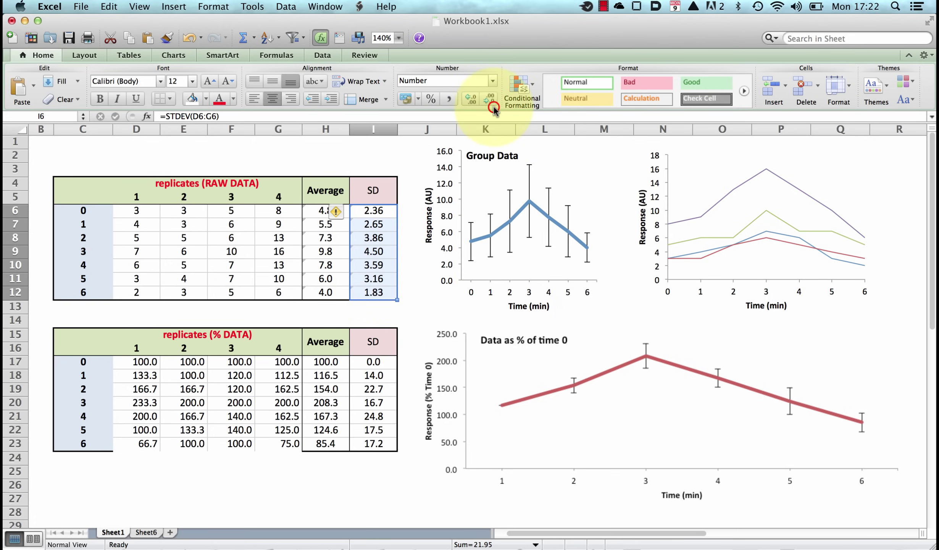
left_click(494, 102)
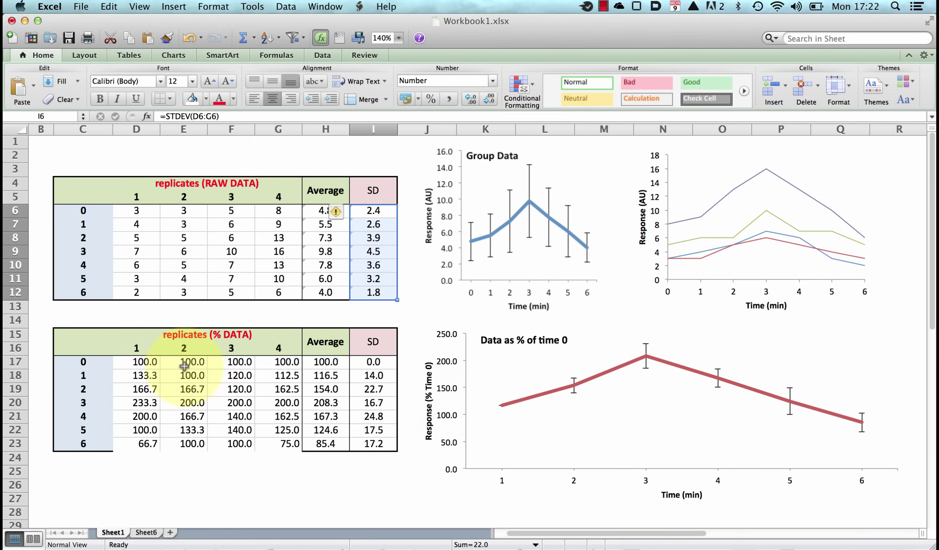
left_click(146, 363)
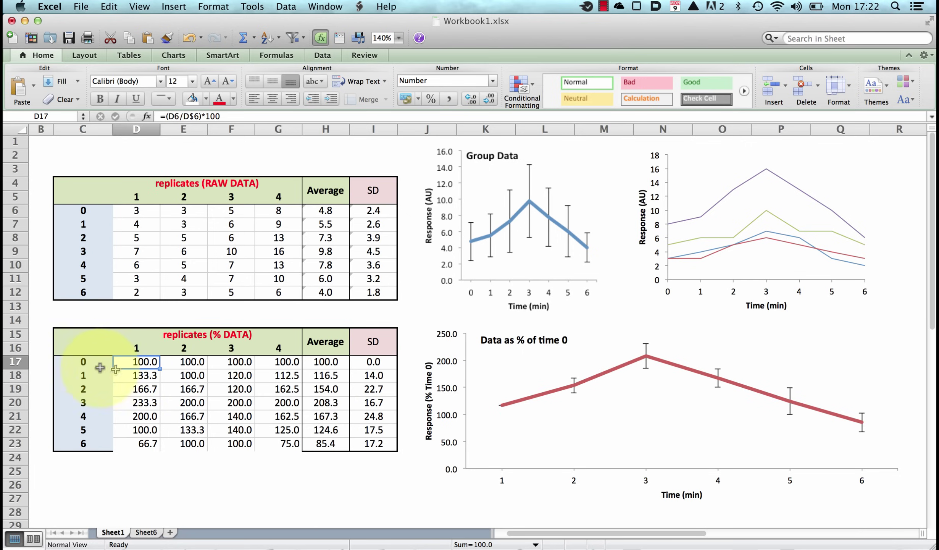
left_click(381, 359)
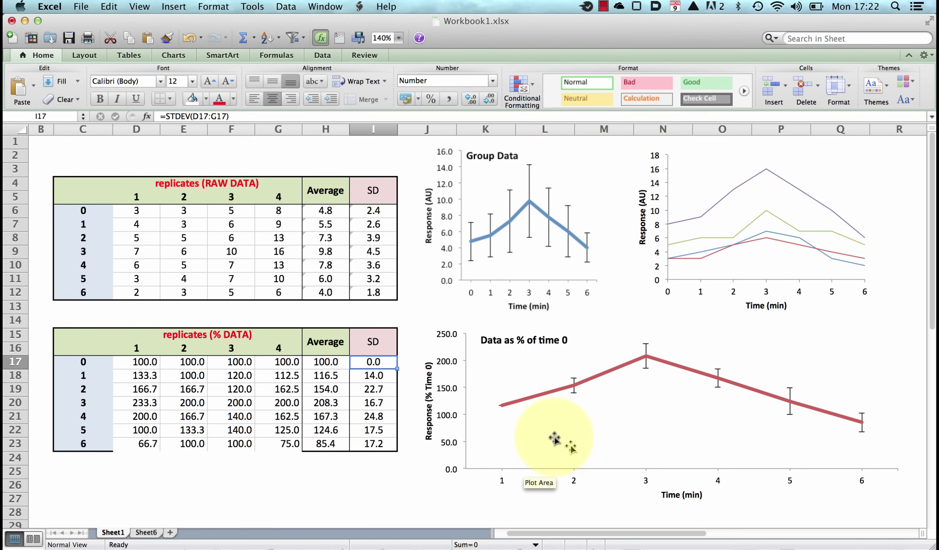
mouse_move(648, 359)
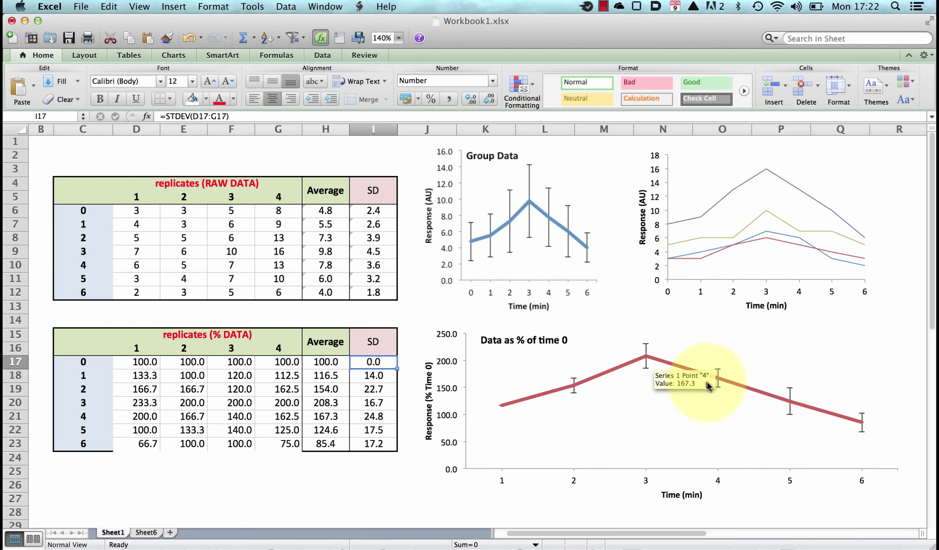
mouse_move(798, 403)
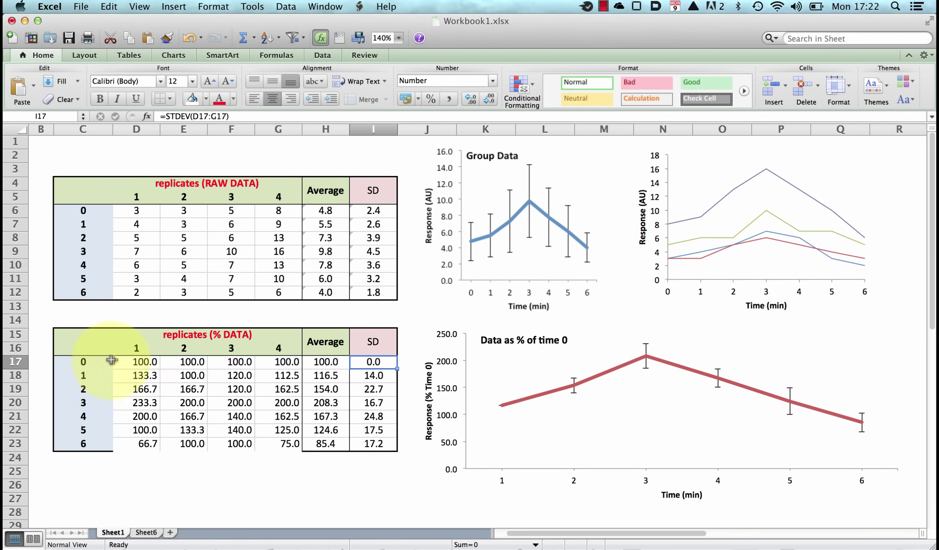
- Stretch the % chart's source range up to row 17 so it plots times 0 to 6
left_click(623, 431)
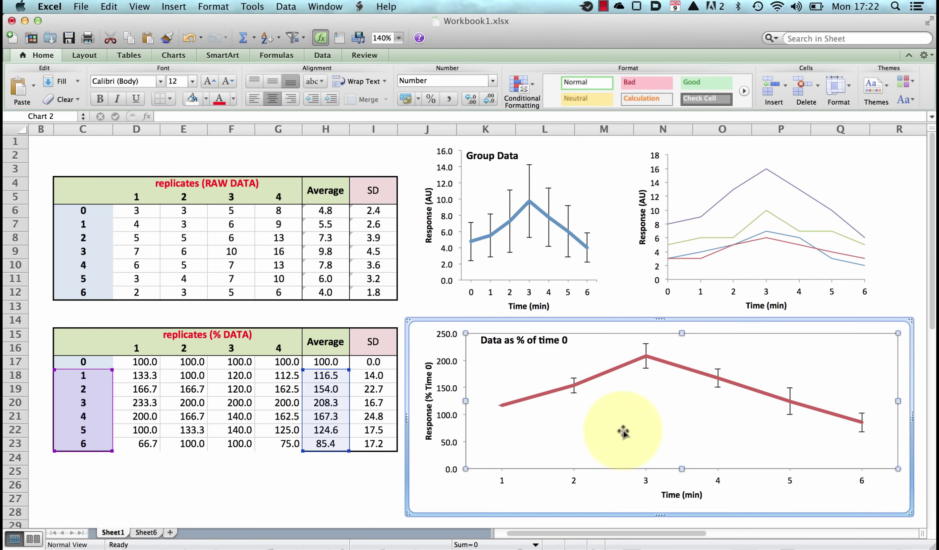
left_click_drag(347, 372, 347, 361)
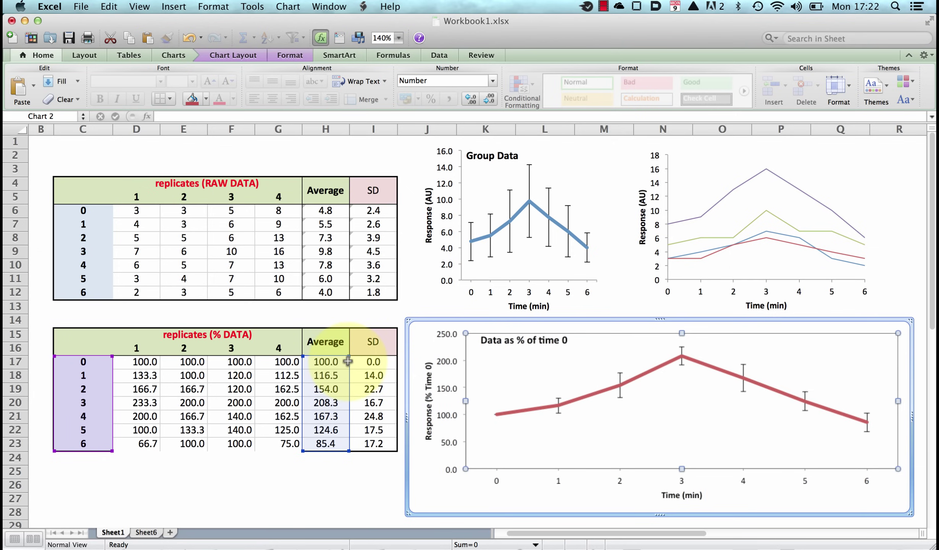
left_click(336, 485)
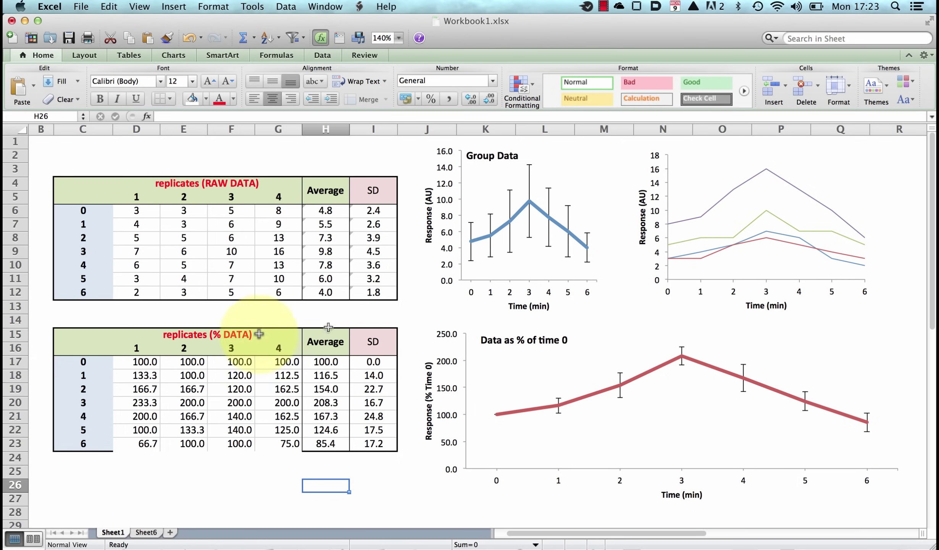
- Change D17 to =(D6/$H$6)*100 and fill it across the % table to G23
left_click(154, 363)
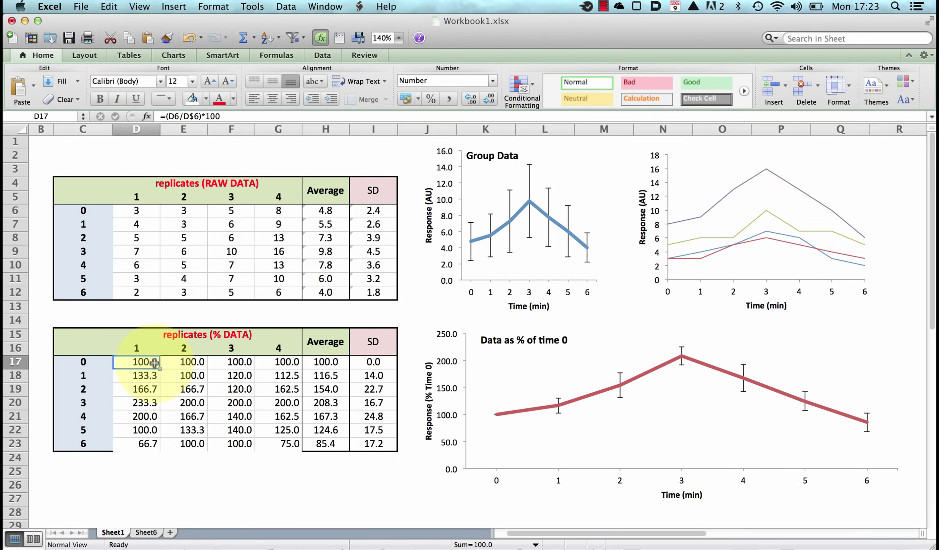
left_click(185, 117)
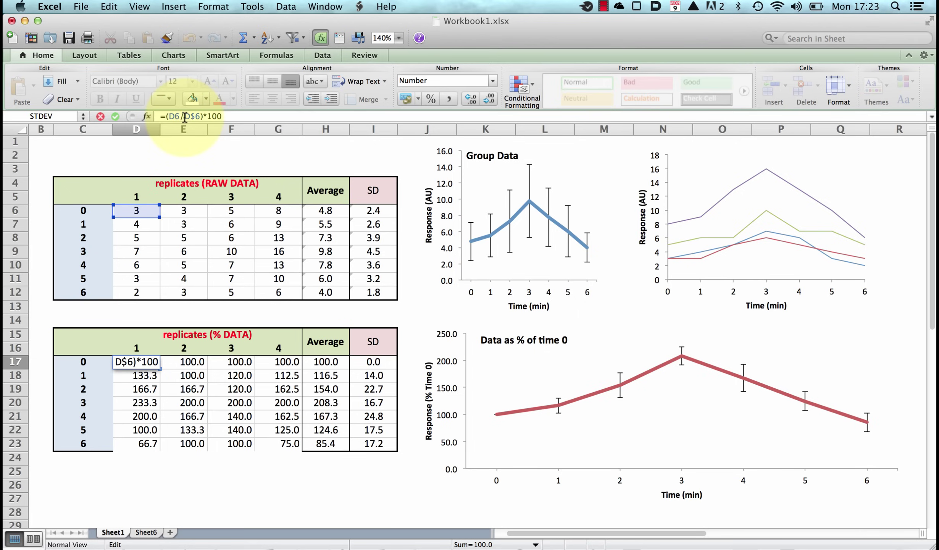
type("$H")
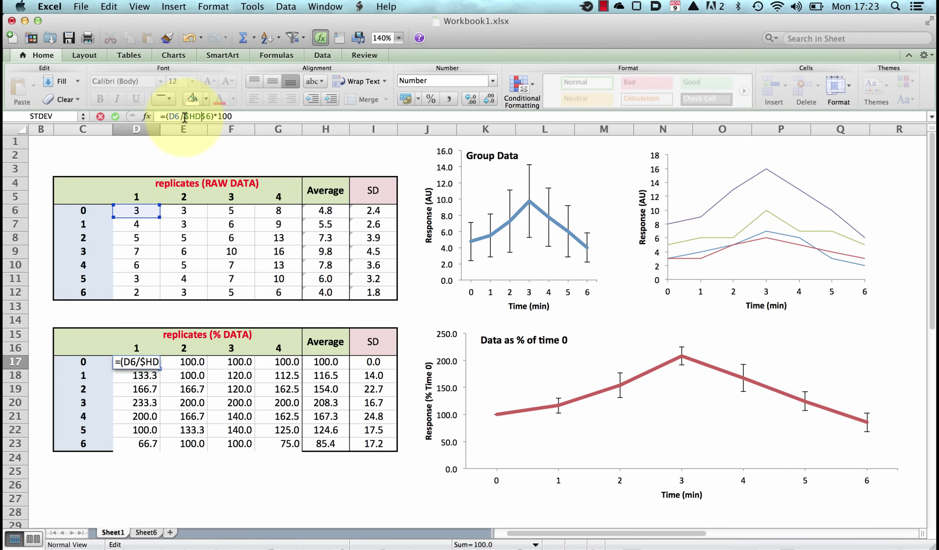
key("Delete")
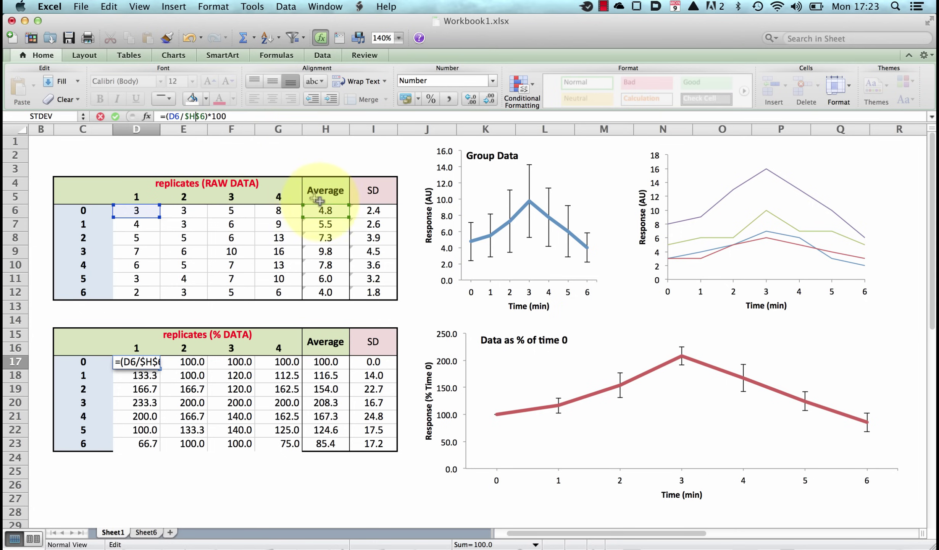
key("Return")
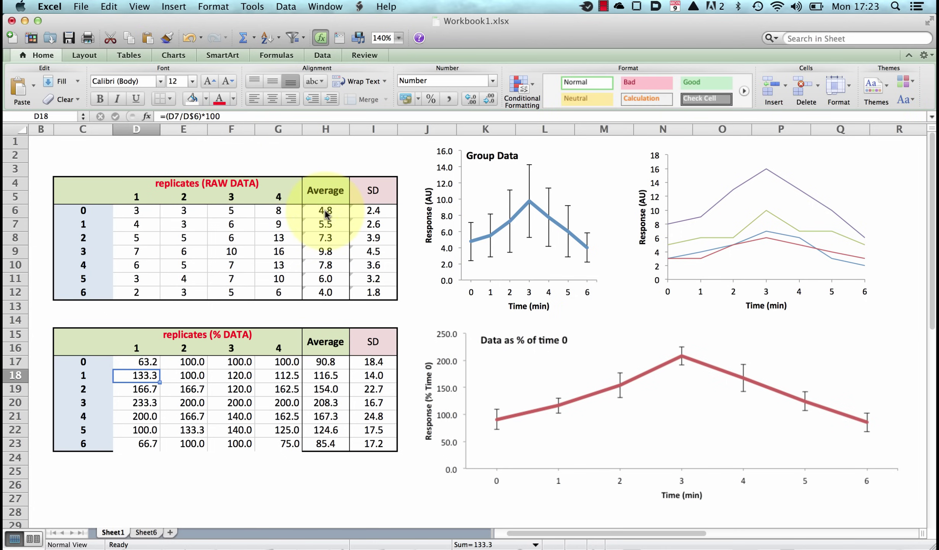
left_click(153, 365)
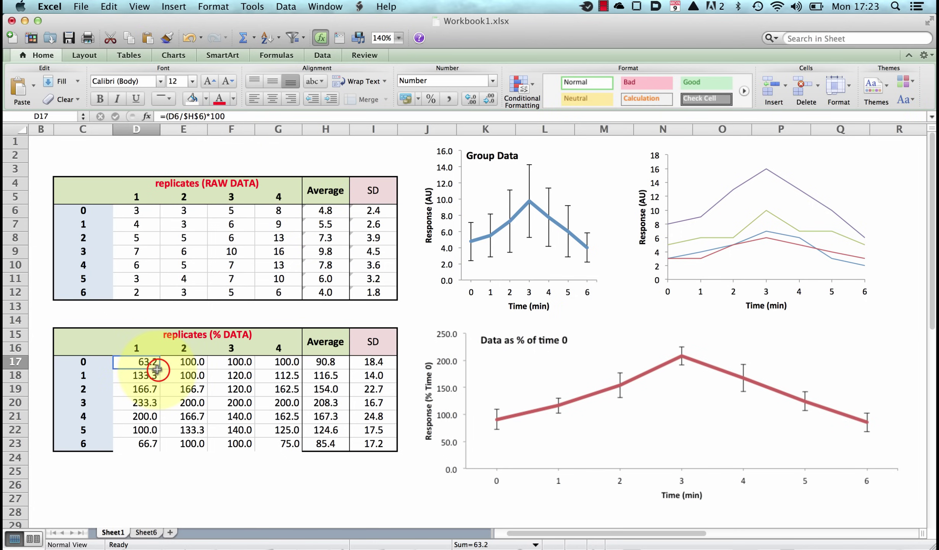
left_click_drag(160, 369, 297, 450)
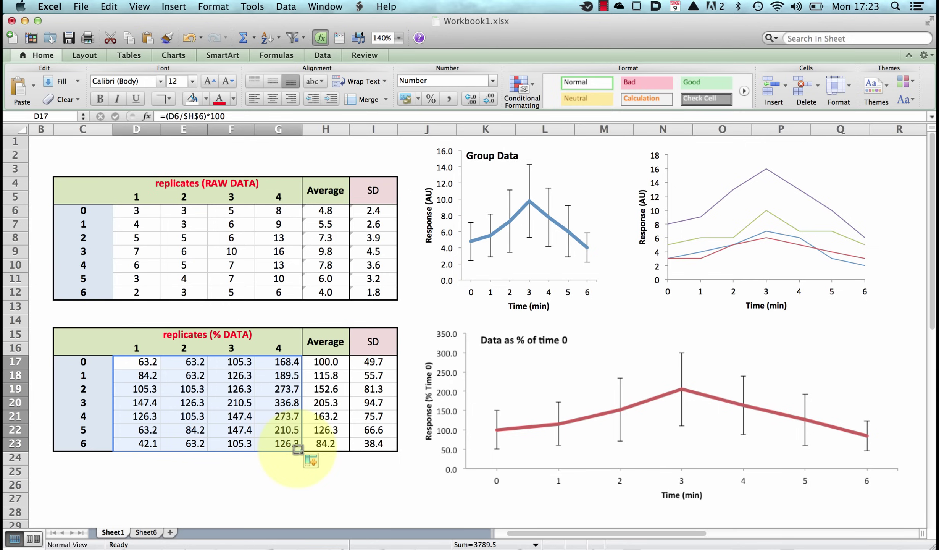
left_click(326, 362)
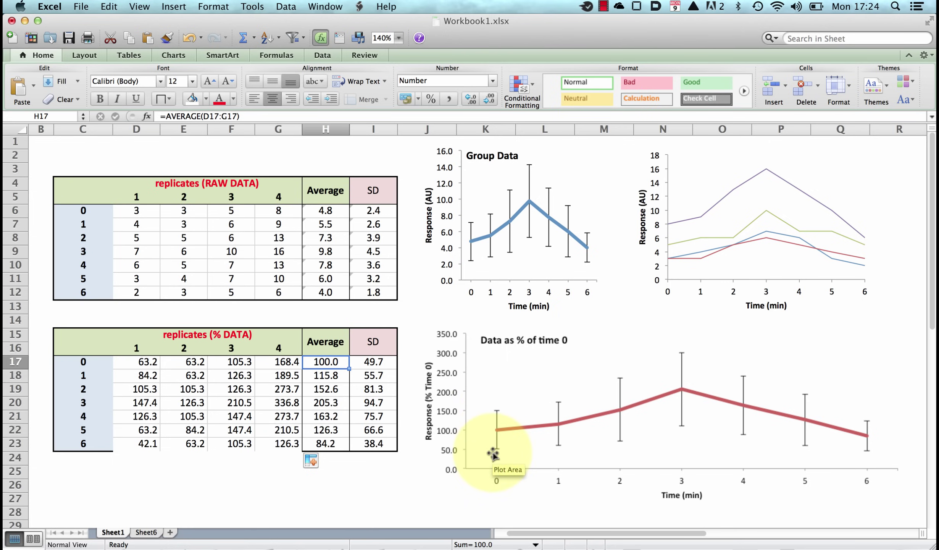
left_click(381, 362)
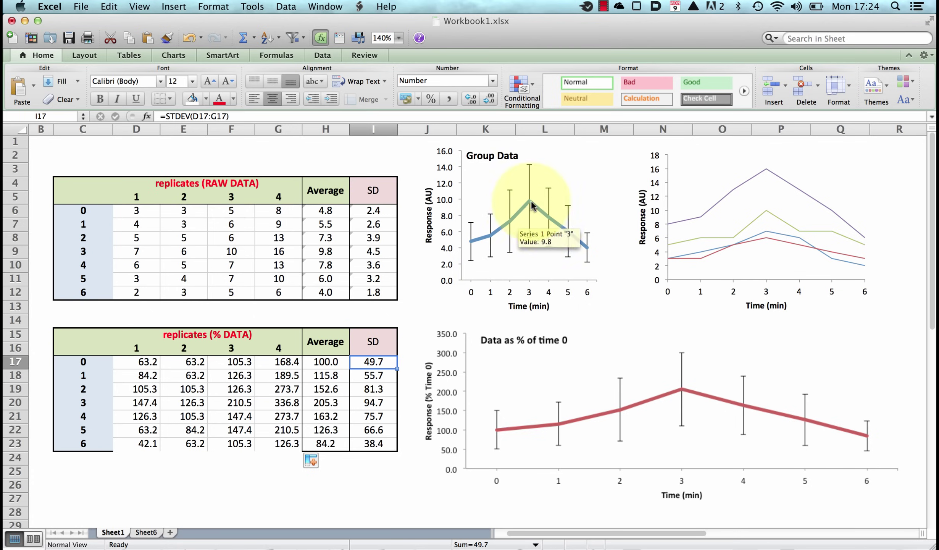
- Revert D17 to =(D6/D$6)*100 and fill it through D17:G23, giving 100.0 and SD 0.0 at time 0
left_click(149, 358)
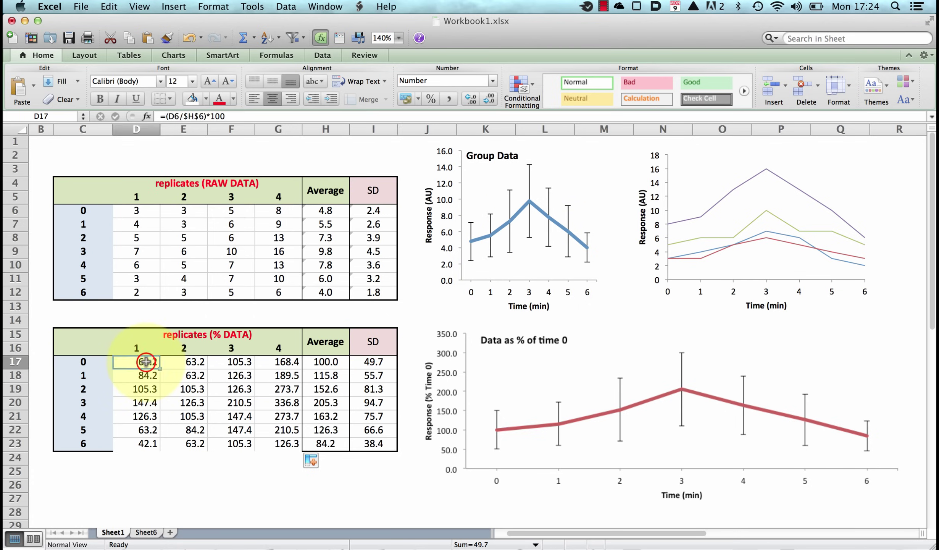
left_click(193, 116)
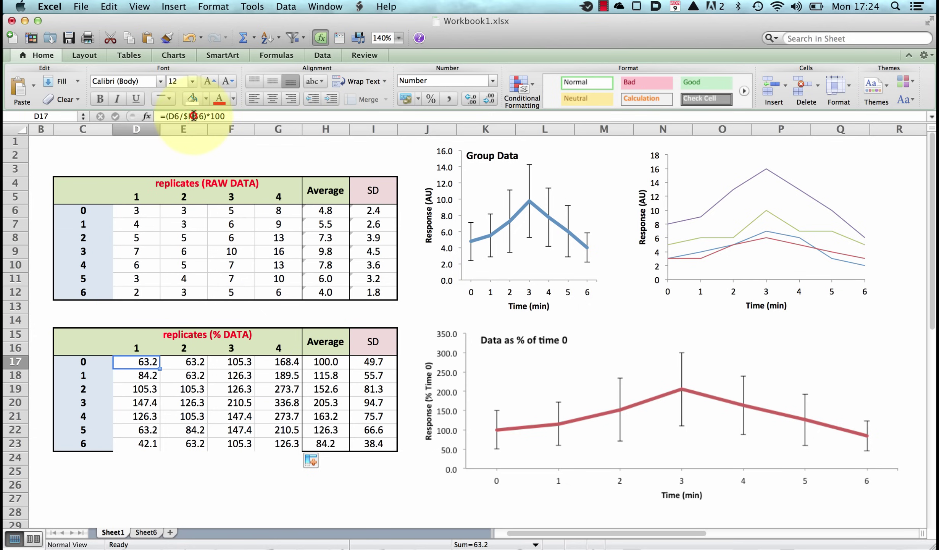
key("BackSpace")
key("BackSpace")
type("D")
key("Return")
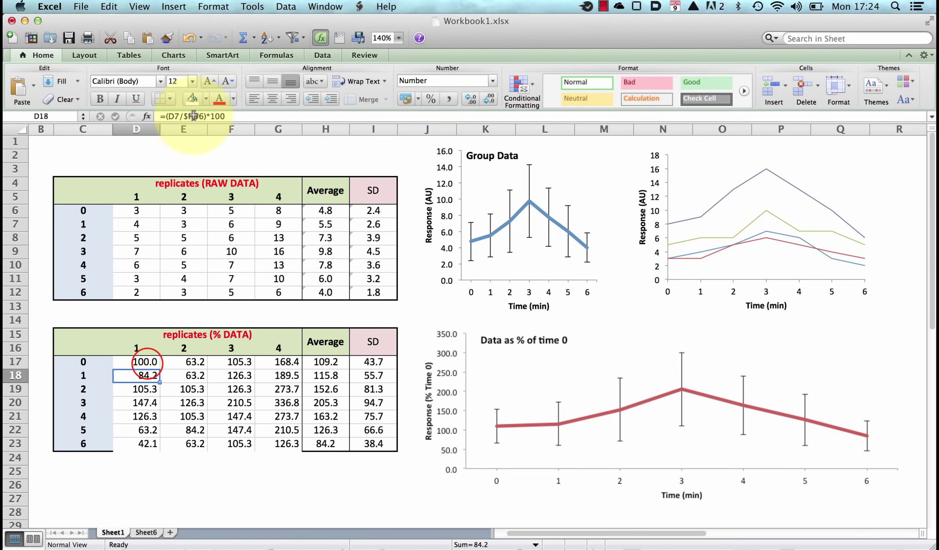
left_click(147, 362)
left_click_drag(158, 367, 301, 478)
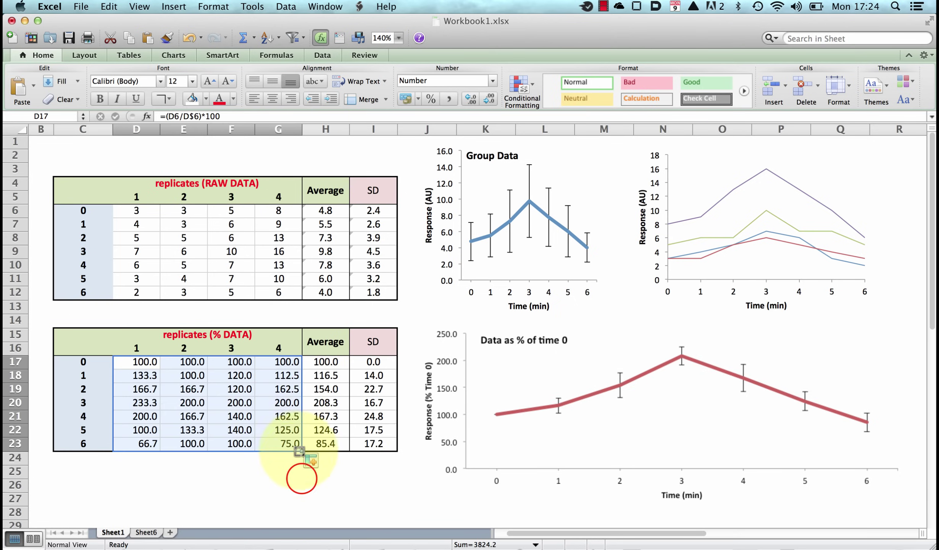
left_click(301, 477)
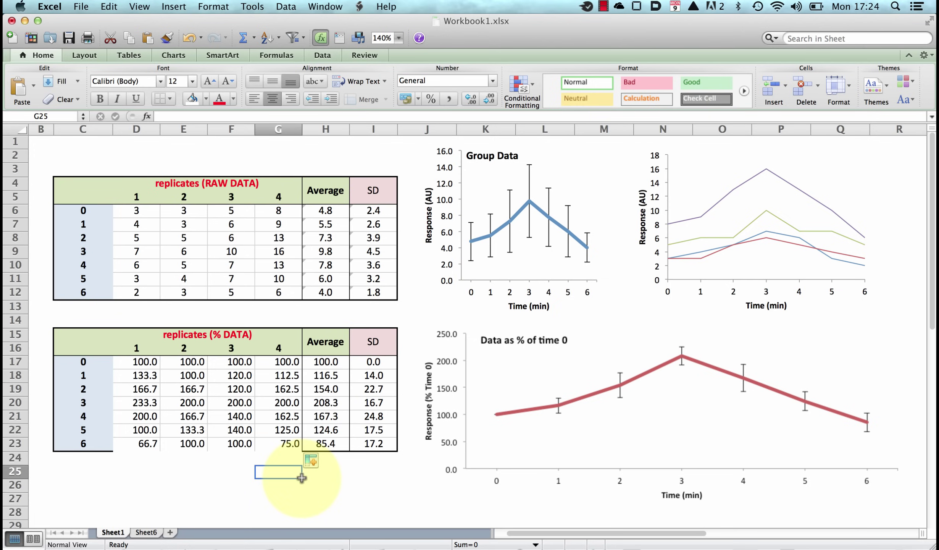
mouse_move(527, 207)
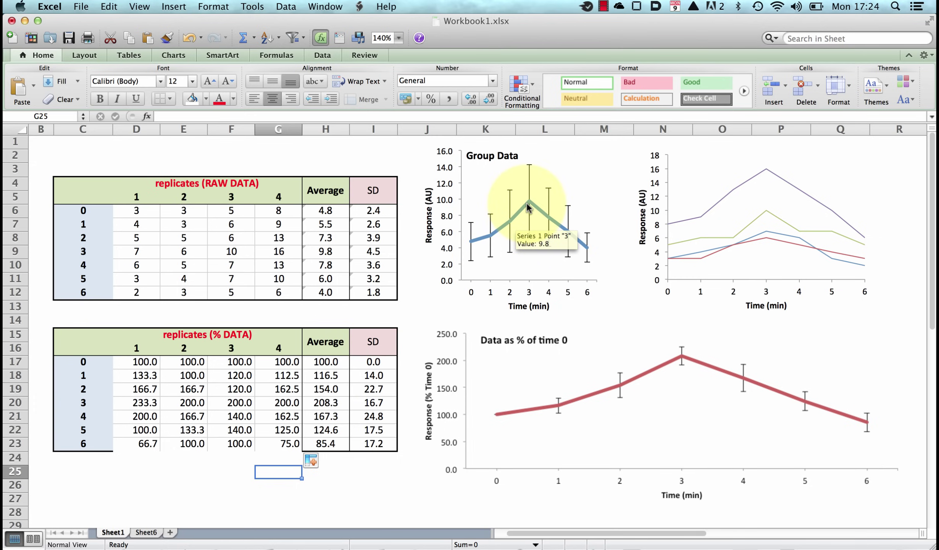
mouse_move(473, 243)
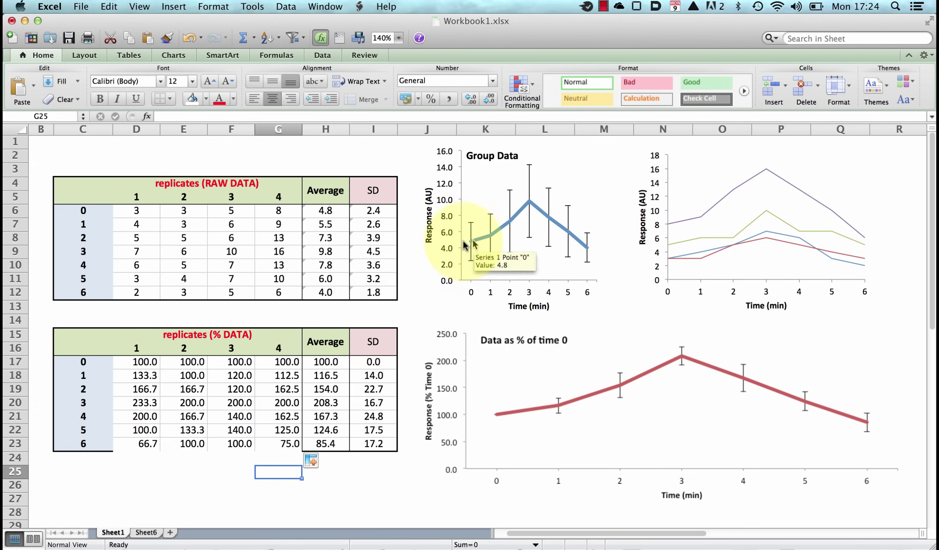